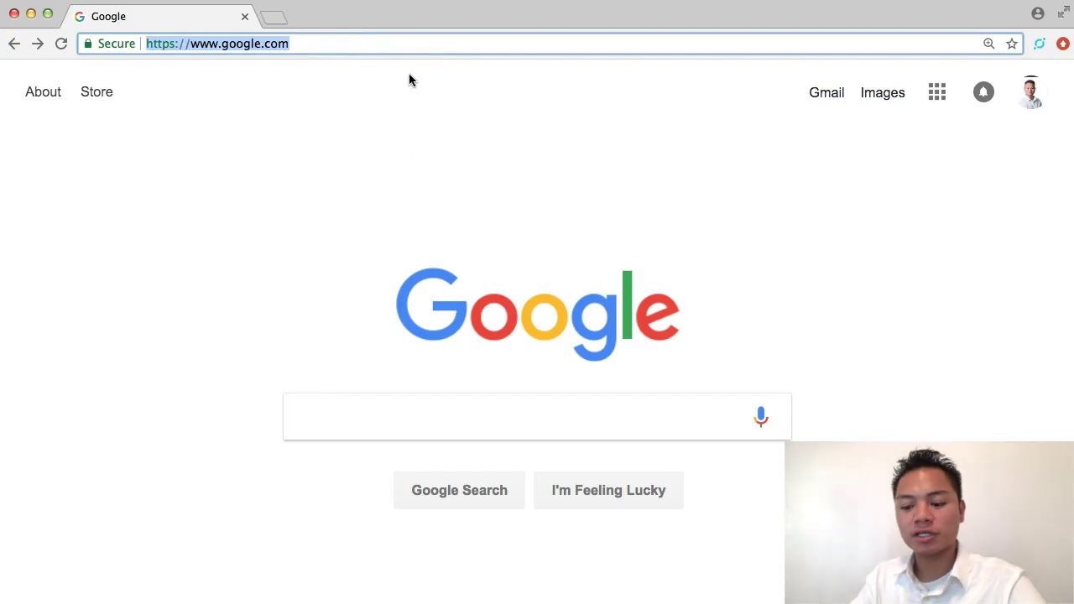
- Load CoinMarketCap and open the Stratis (STRAT) page showing rank 49 and a $1.53 price
text(coinmarketcap)
key(Return)
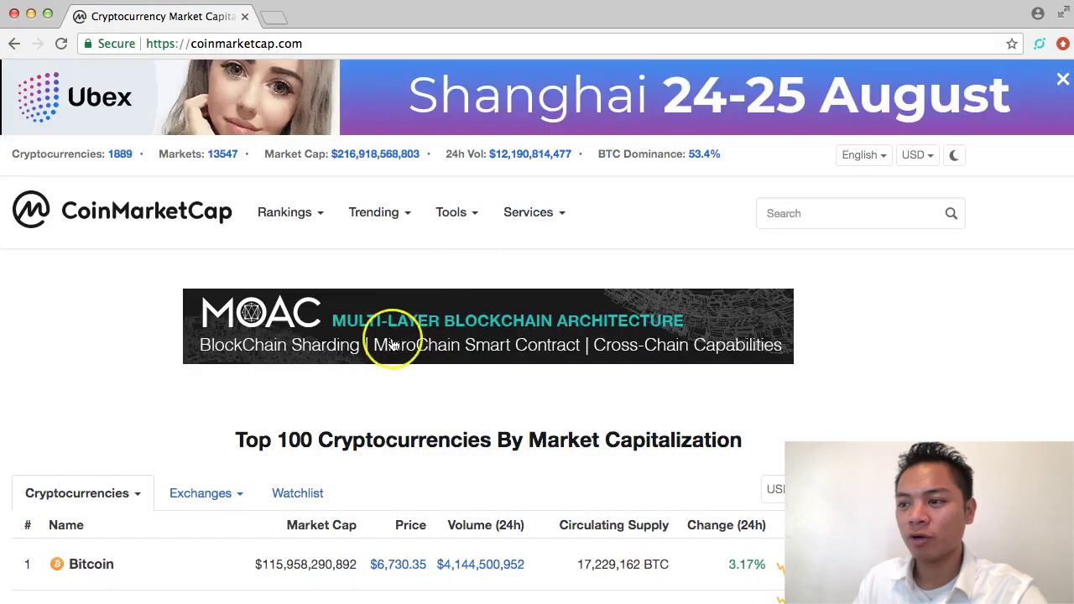
scroll(391, 345, down, 2)
scroll(394, 345, down, 7)
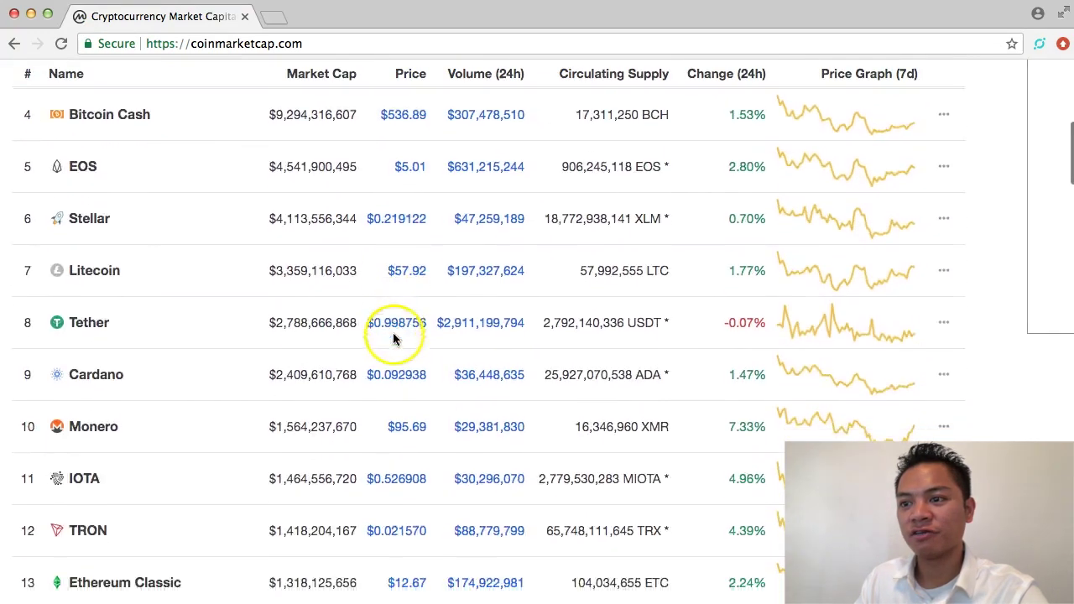
scroll(393, 333, down, 9)
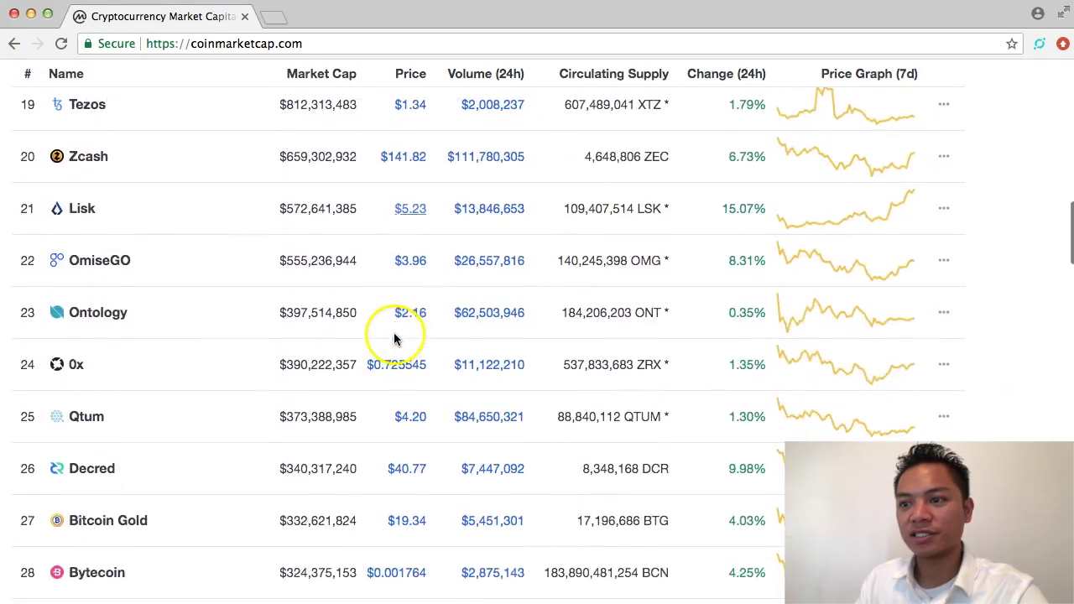
scroll(393, 340, down, 5)
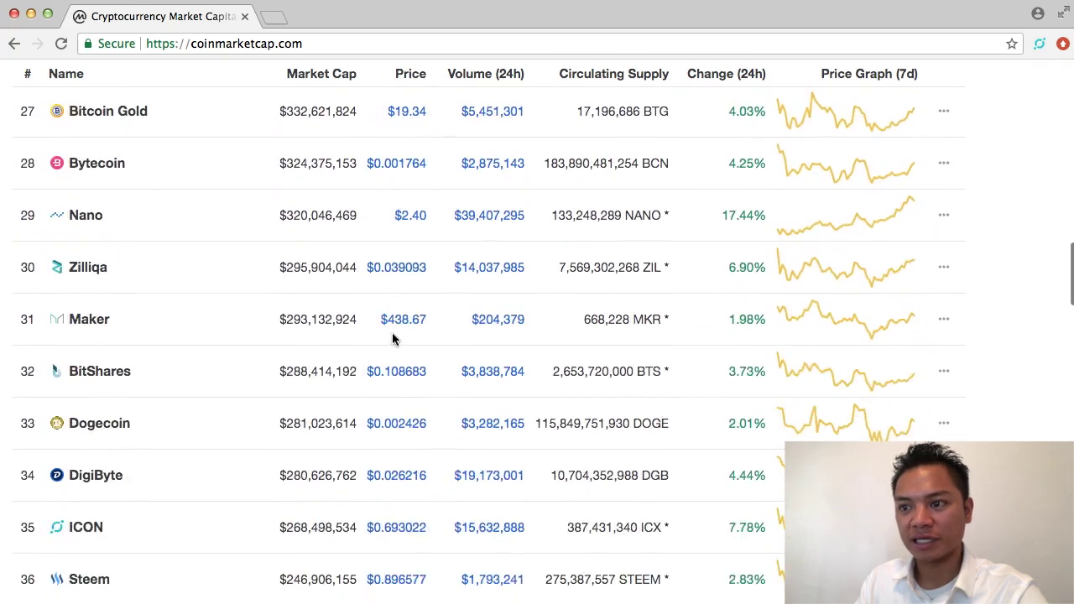
scroll(392, 338, down, 7)
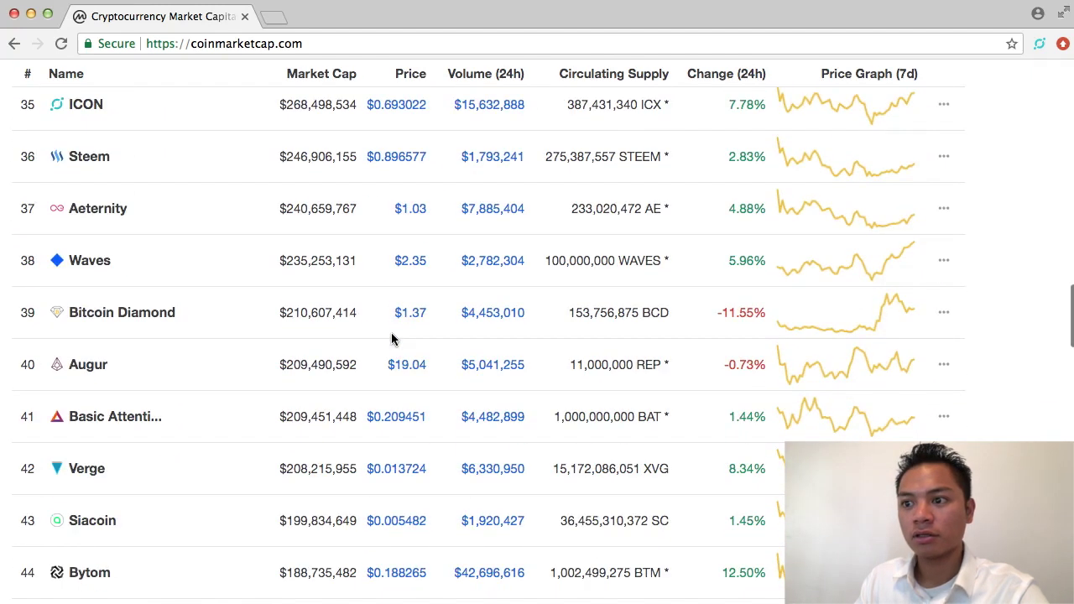
scroll(392, 338, down, 3)
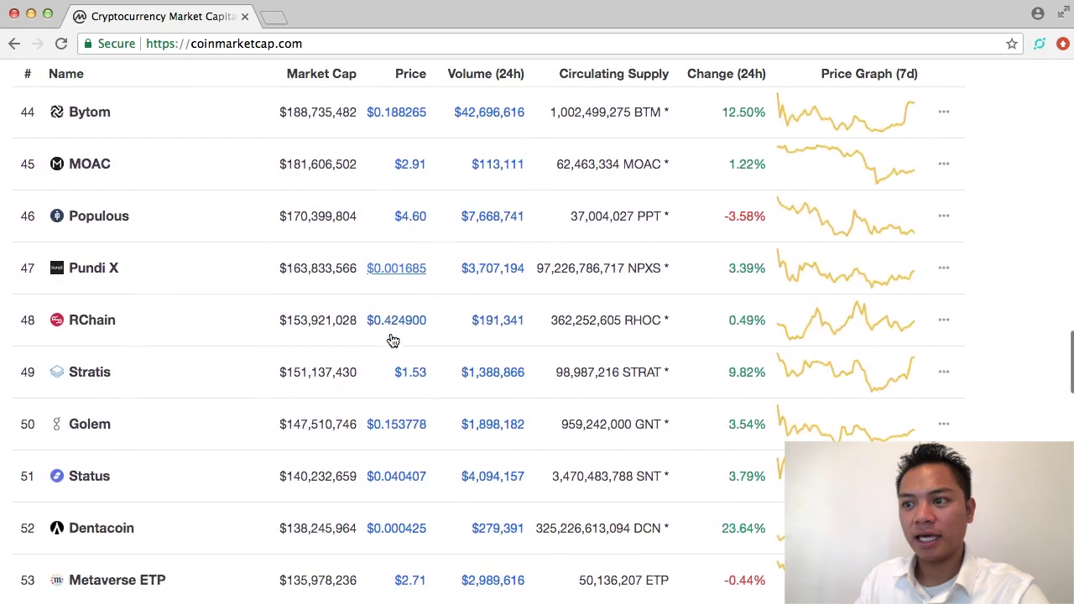
click(98, 371)
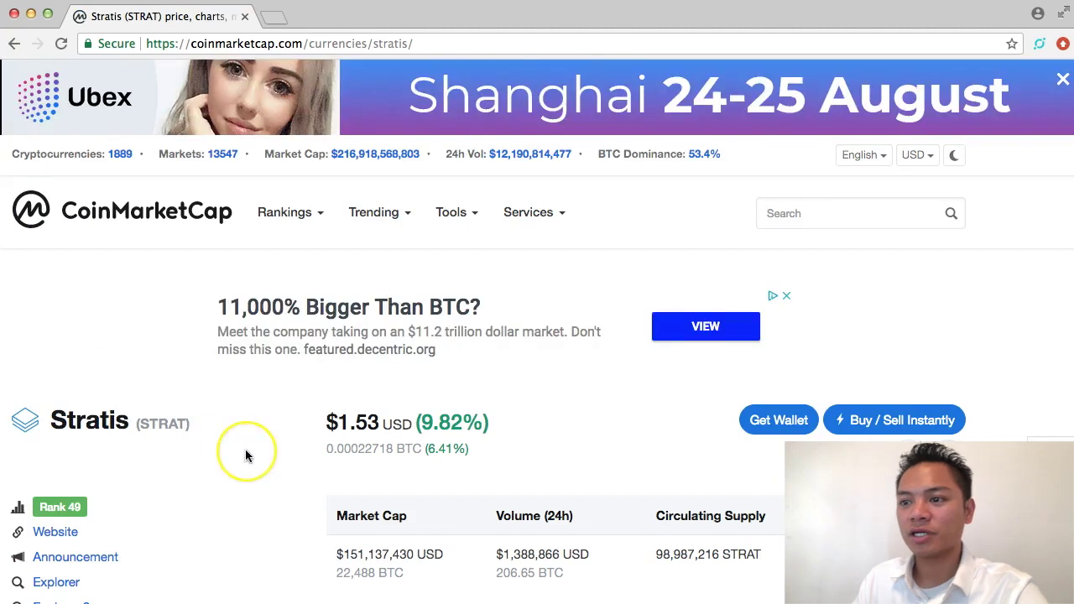
scroll(246, 453, down, 2)
scroll(245, 454, down, 3)
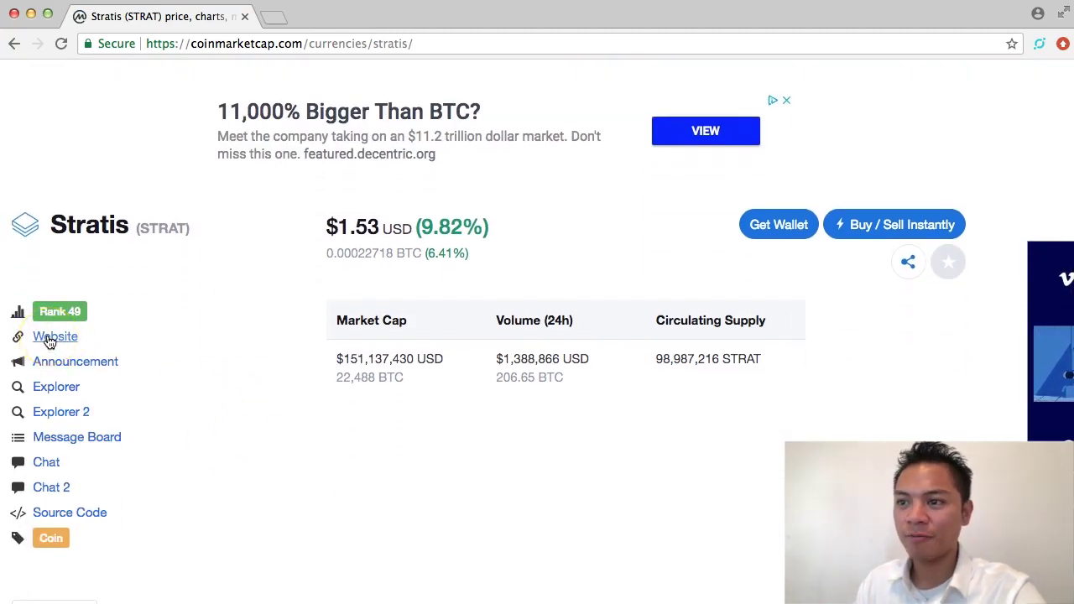
- Open stratisplatform.com in a new tab, check its Secure connection details, then go back to CoinMarketCap
click(49, 338)
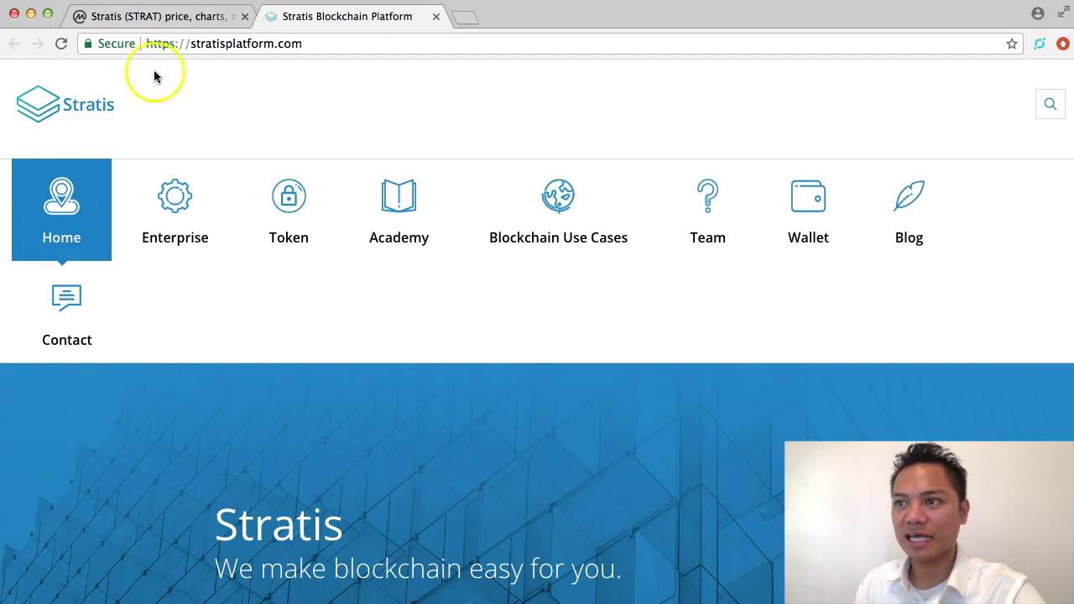
click(162, 49)
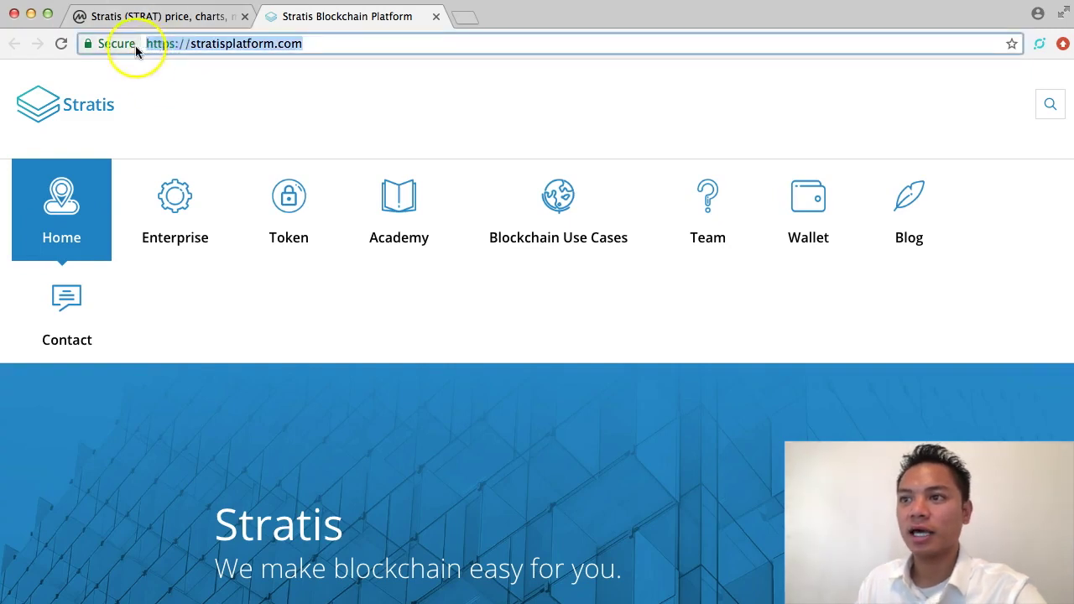
click(124, 45)
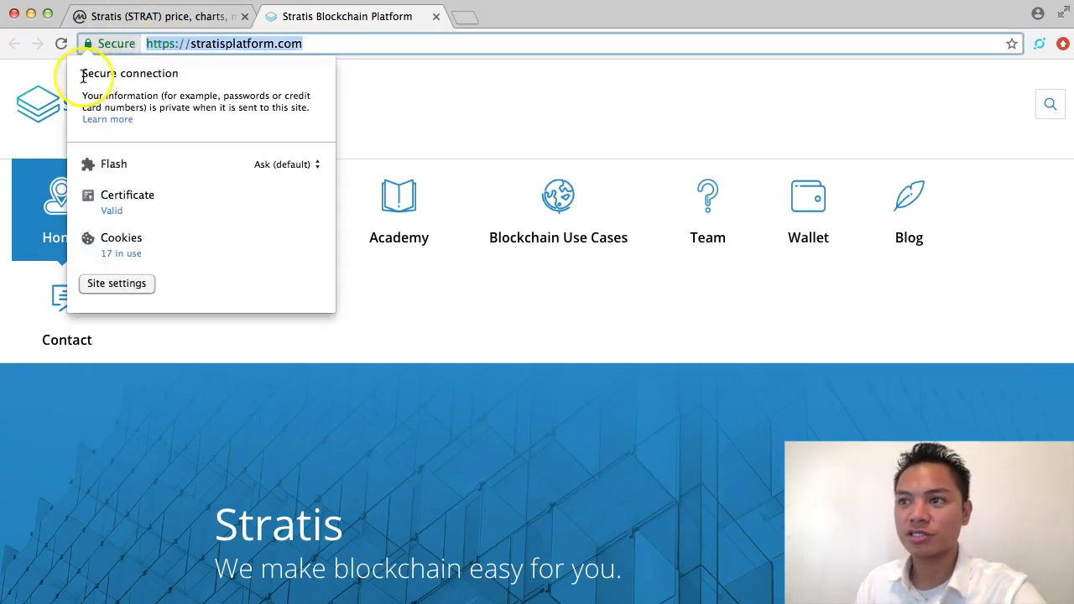
drag(83, 74, 178, 74)
click(88, 47)
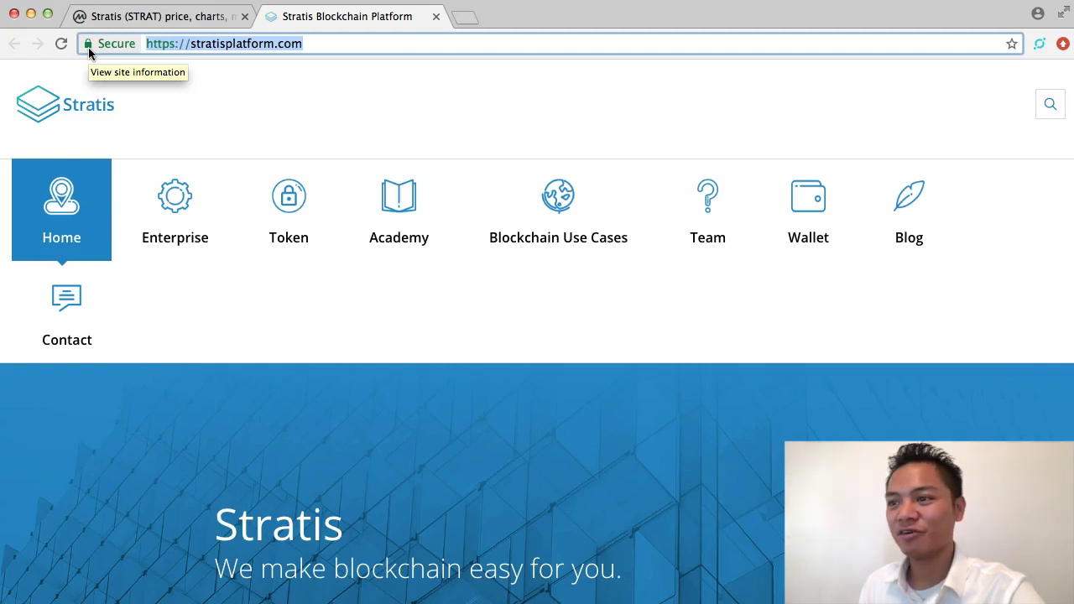
click(143, 17)
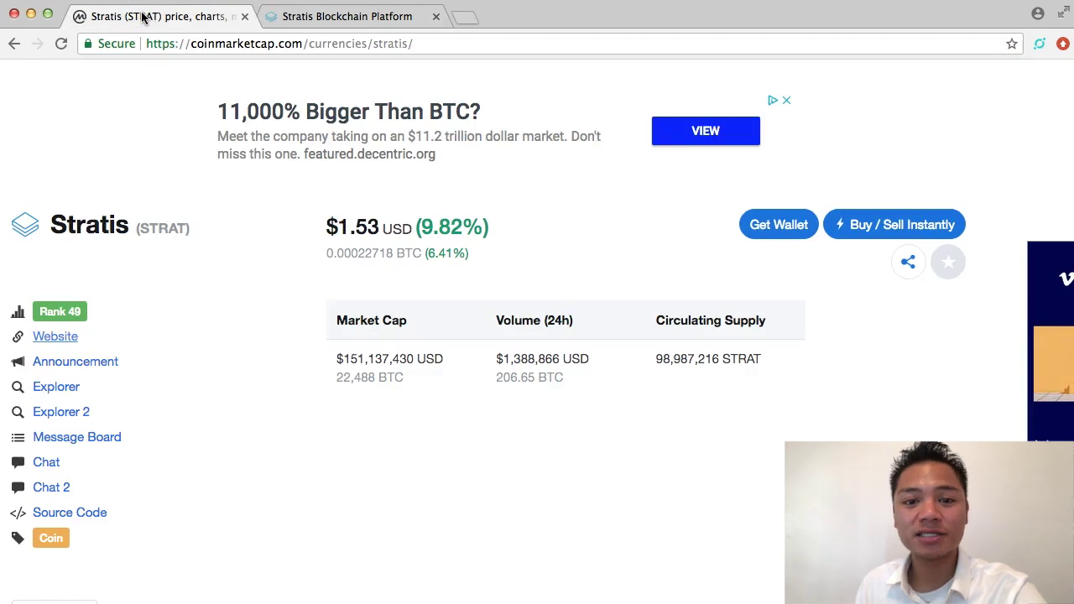
- Switch the Stratis page to its Social tab and scroll through the tweets and Reddit feeds
scroll(343, 413, down, 3)
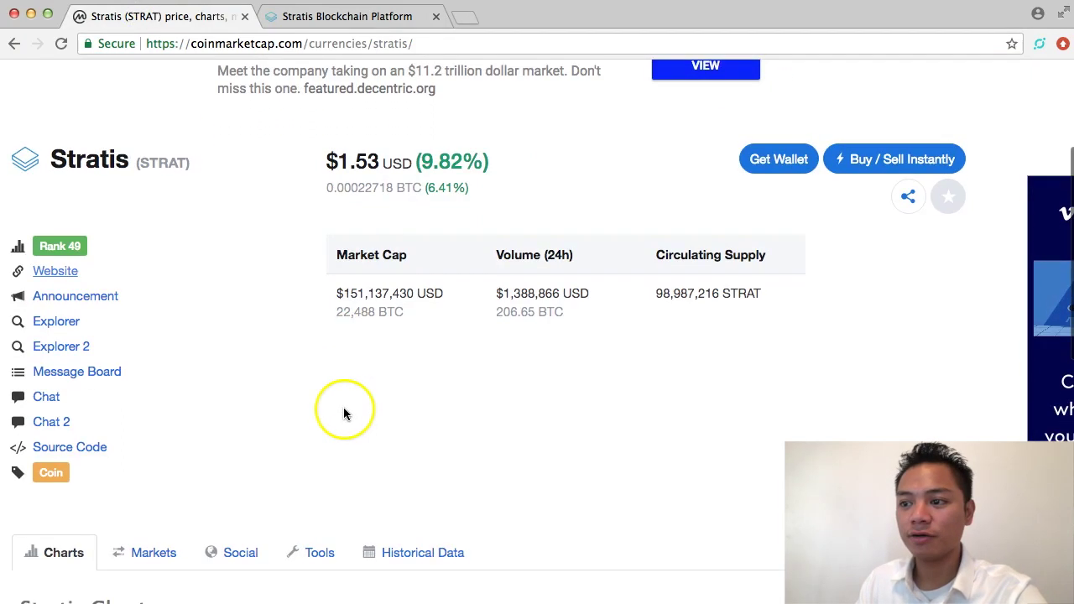
scroll(343, 413, down, 2)
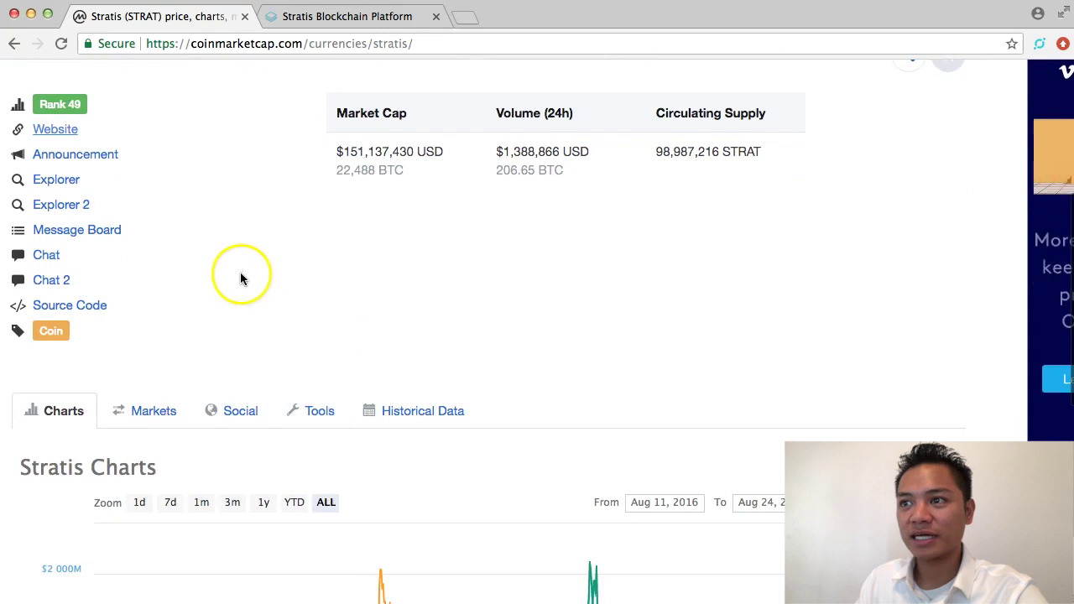
scroll(240, 276, up, 2)
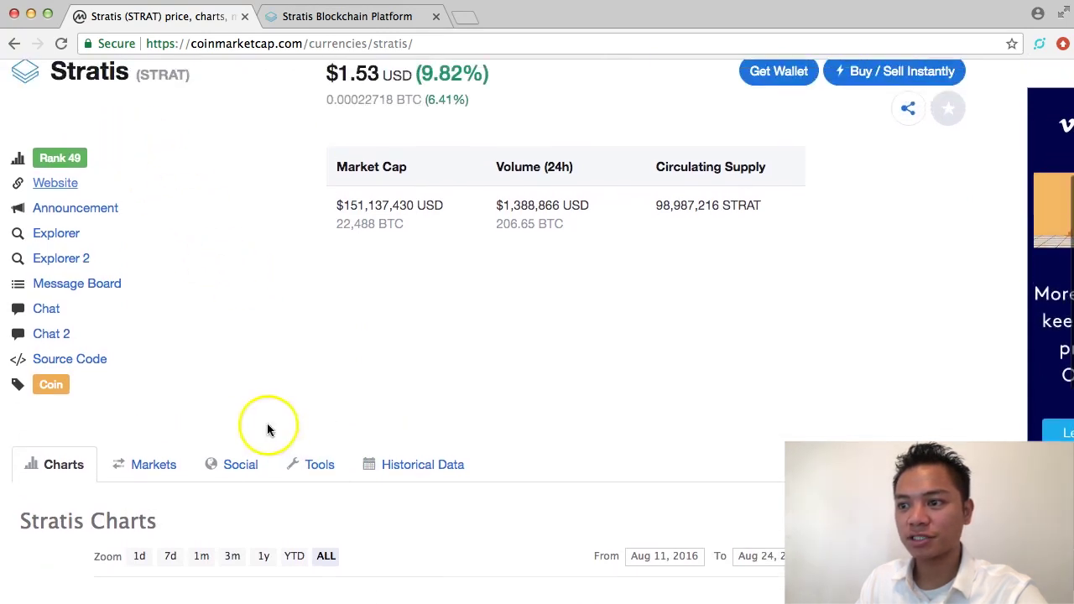
scroll(267, 424, down, 1)
click(242, 431)
scroll(248, 425, down, 2)
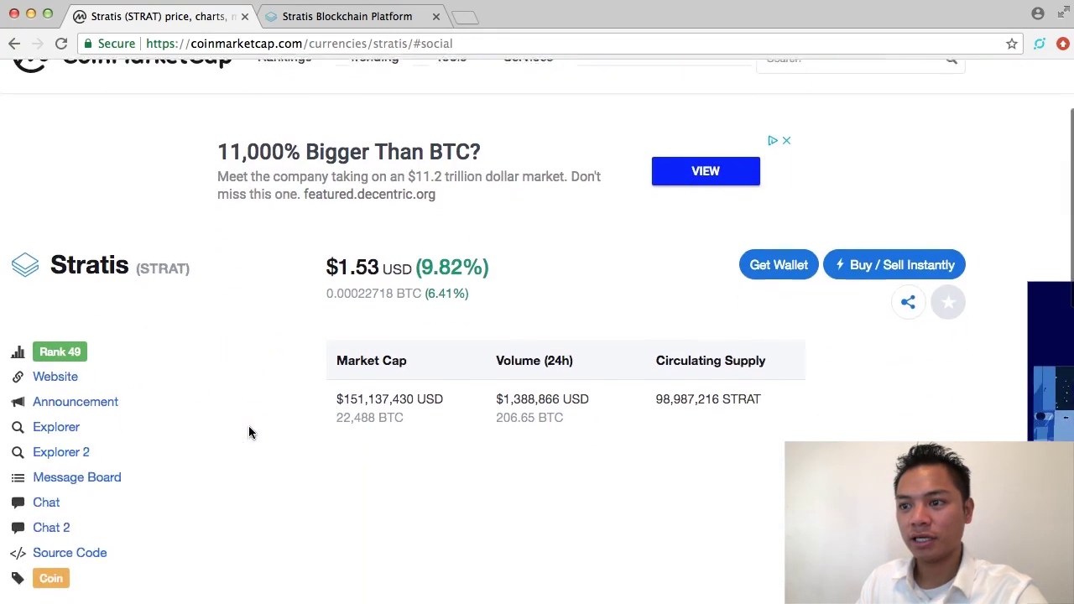
scroll(249, 432, down, 8)
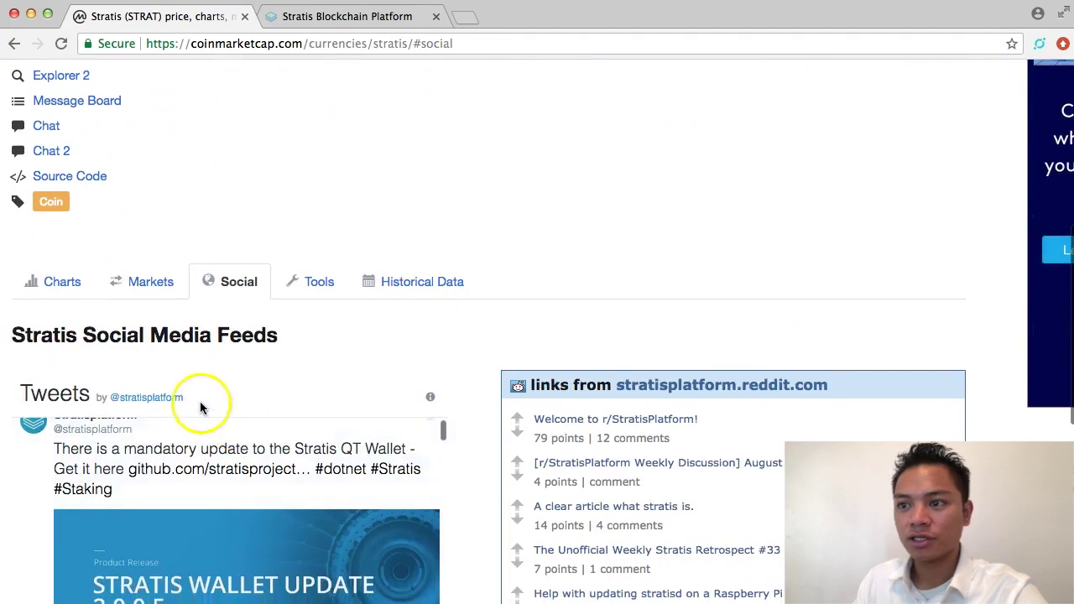
scroll(199, 408, down, 2)
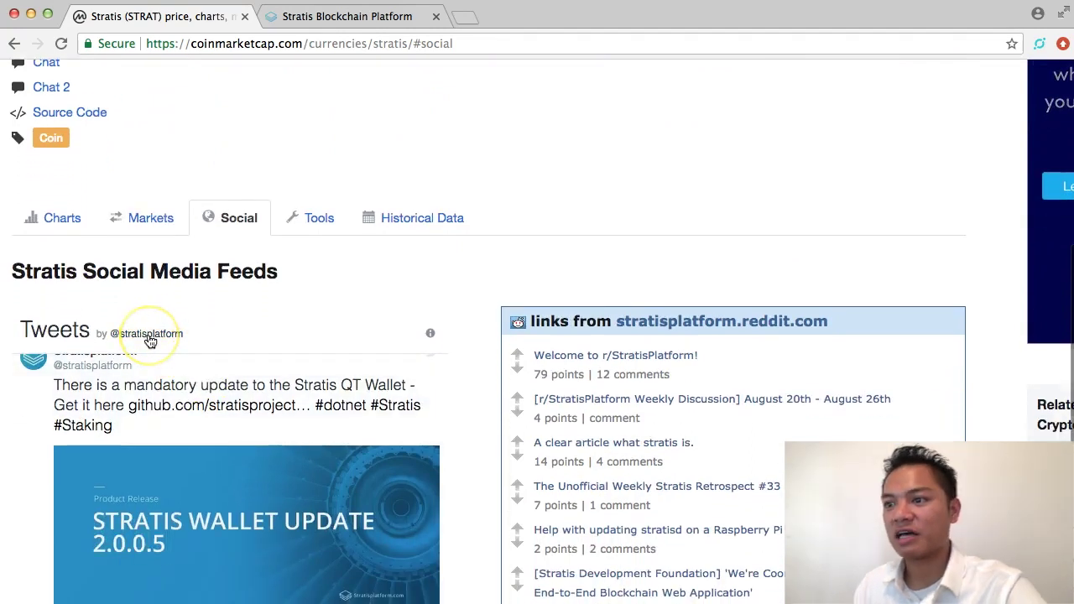
click(150, 338)
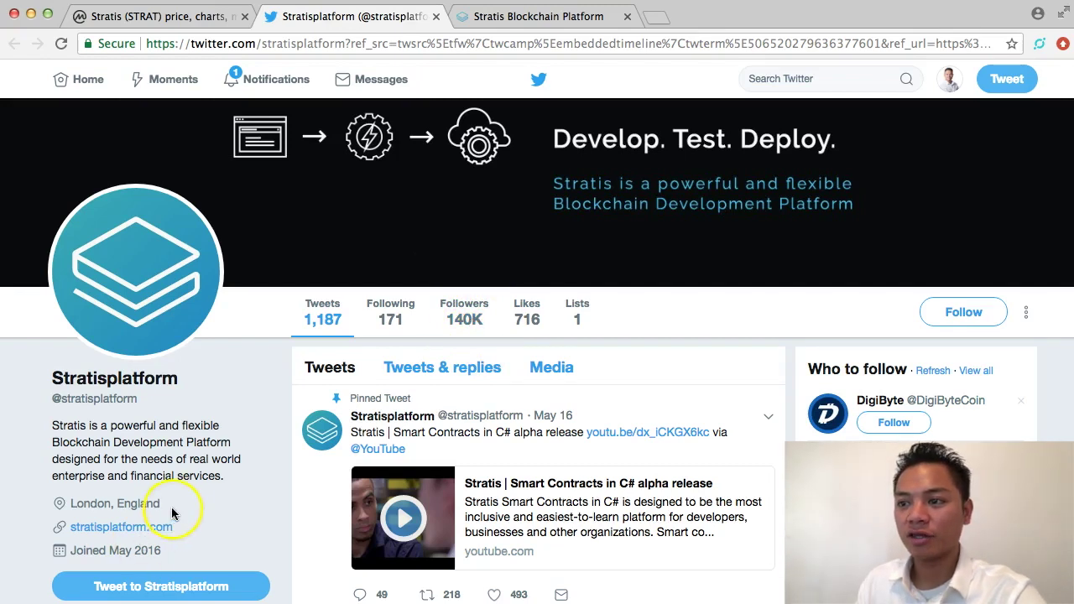
triple_click(135, 503)
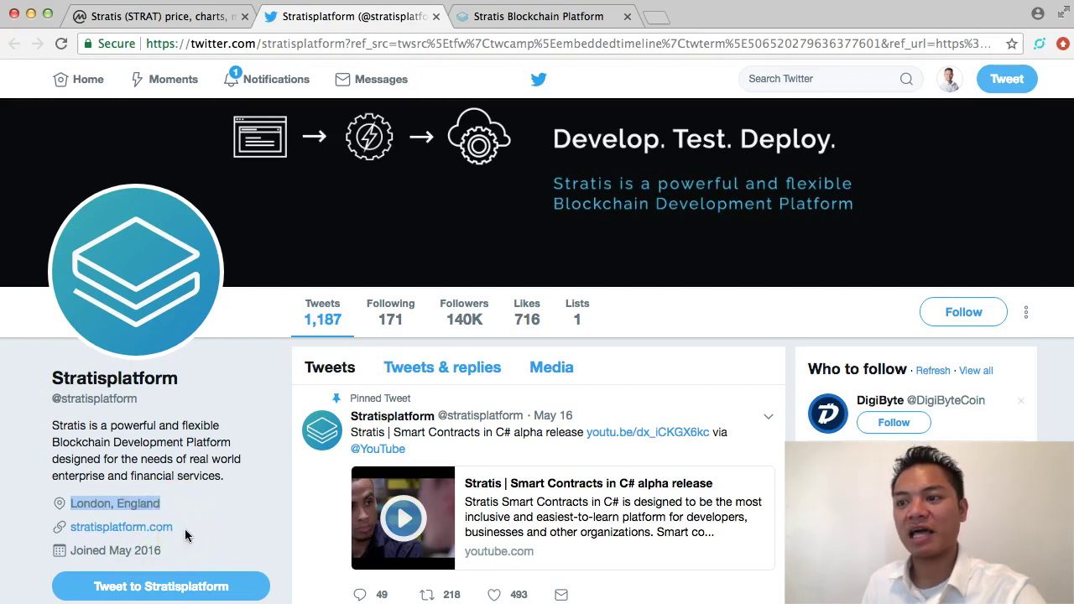
click(154, 528)
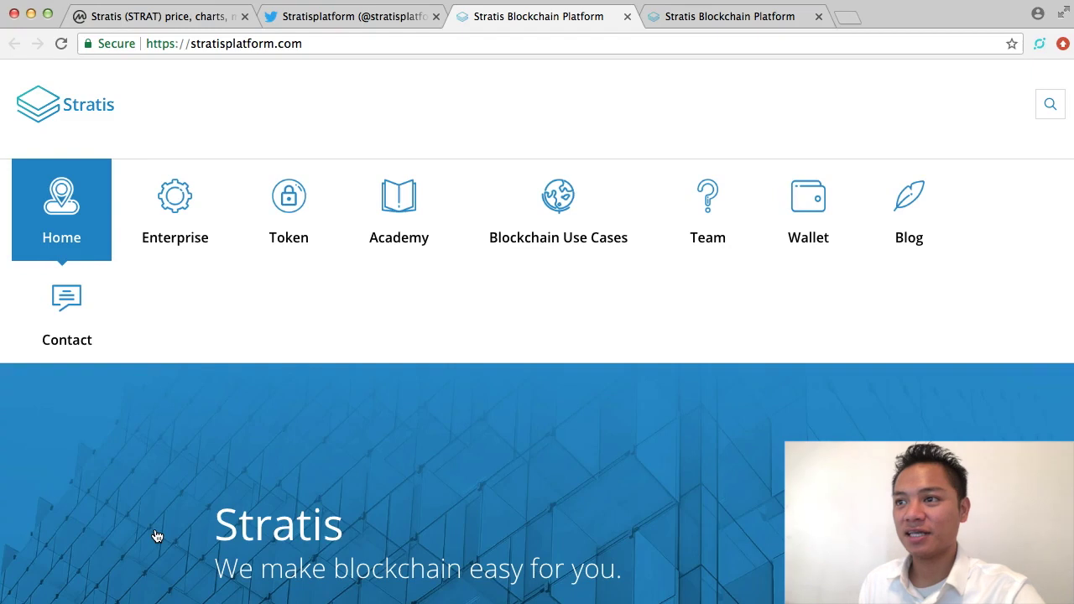
- Close the duplicate Stratis, Twitter and CoinMarketCap tabs, keeping only the stratisplatform.com home page
click(224, 412)
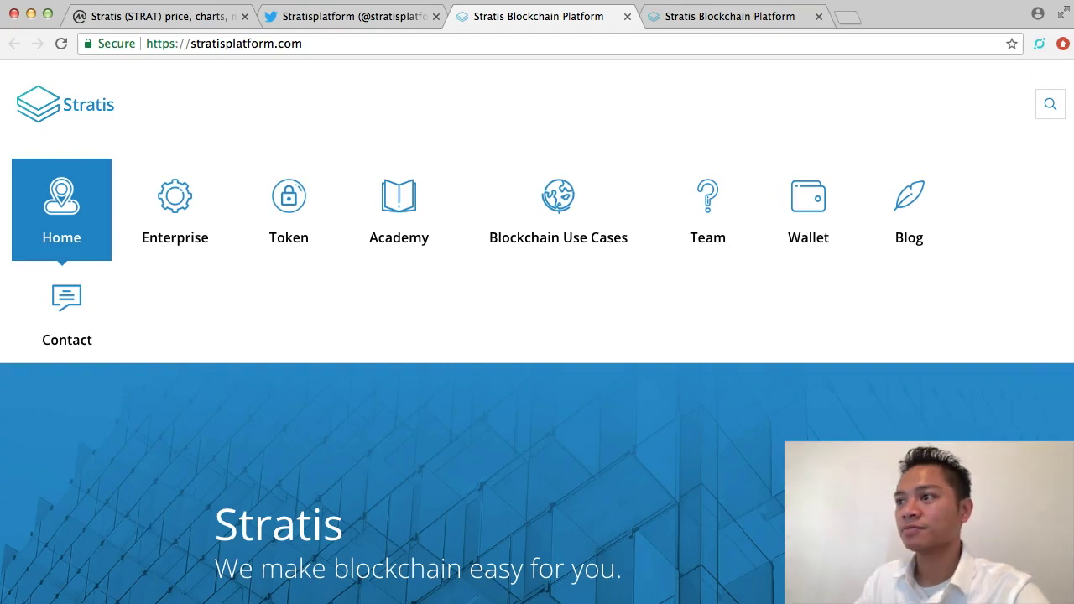
click(627, 17)
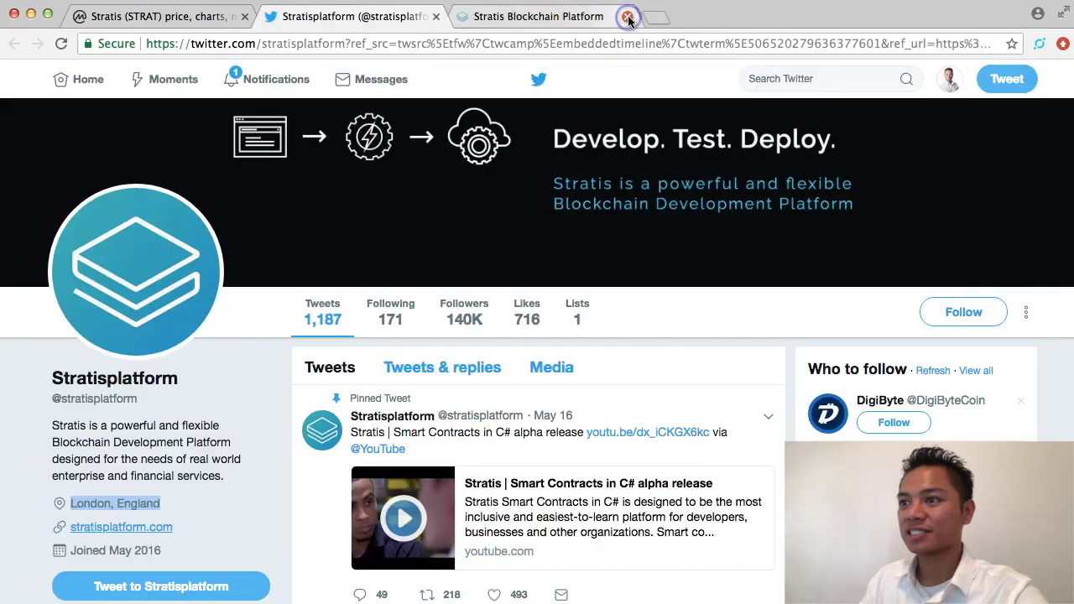
click(436, 17)
click(206, 34)
click(235, 17)
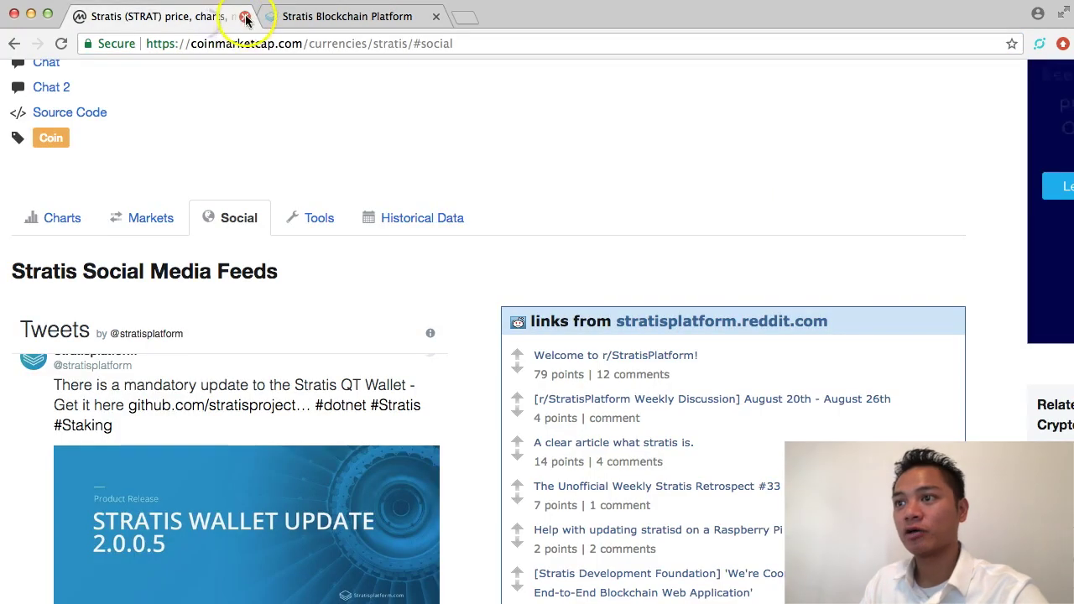
click(244, 16)
click(403, 415)
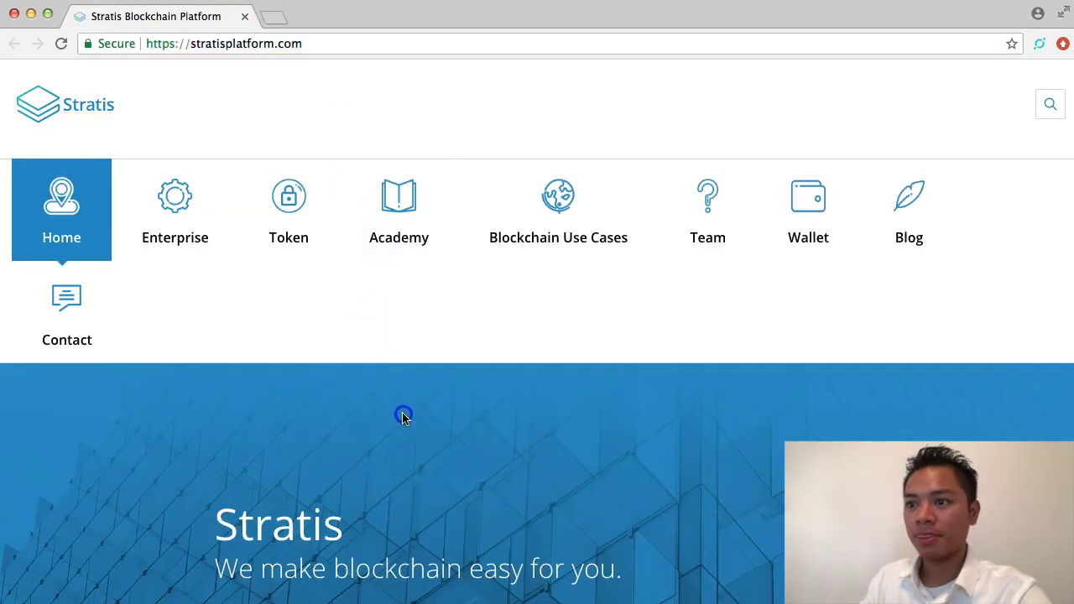
scroll(406, 412, down, 2)
scroll(404, 412, up, 2)
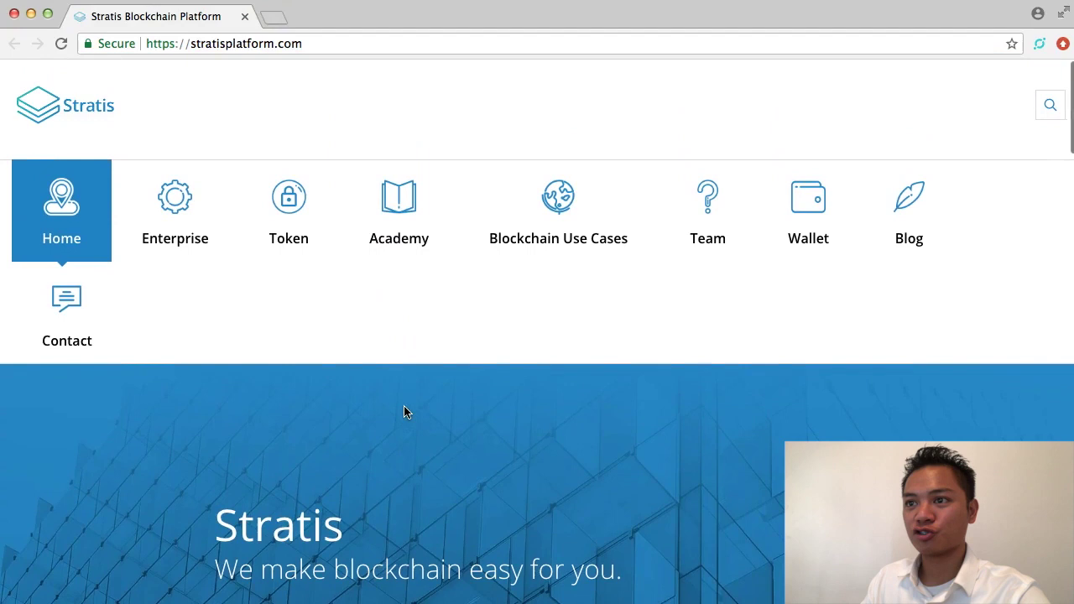
scroll(403, 413, down, 4)
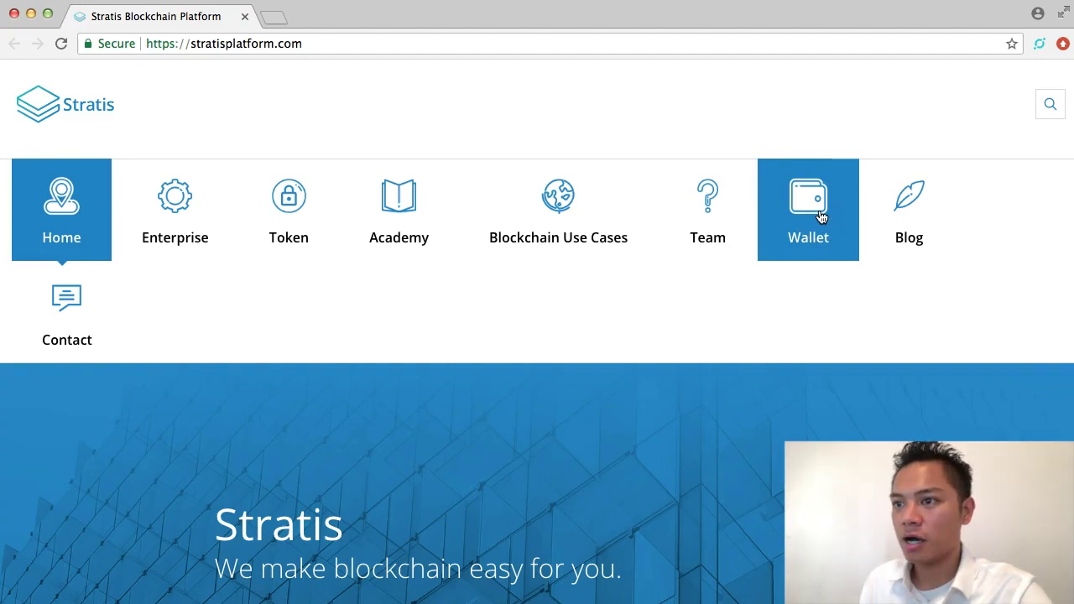
- Go to stratisplatform.com/wallets and scroll to Stratis Electrum, highlighting its 'blazing fast' description
click(816, 212)
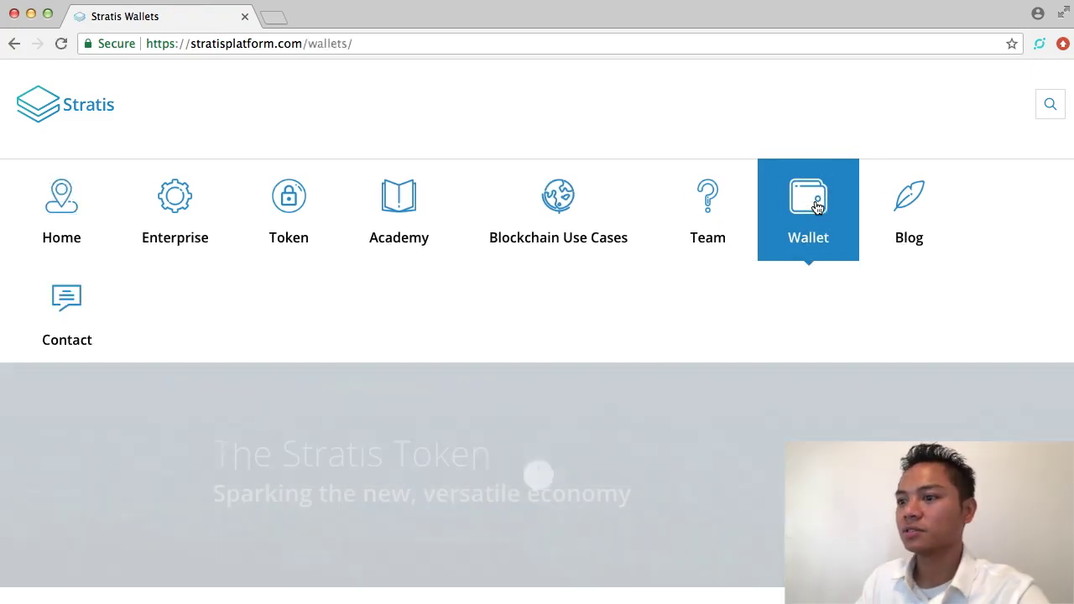
scroll(637, 378, down, 5)
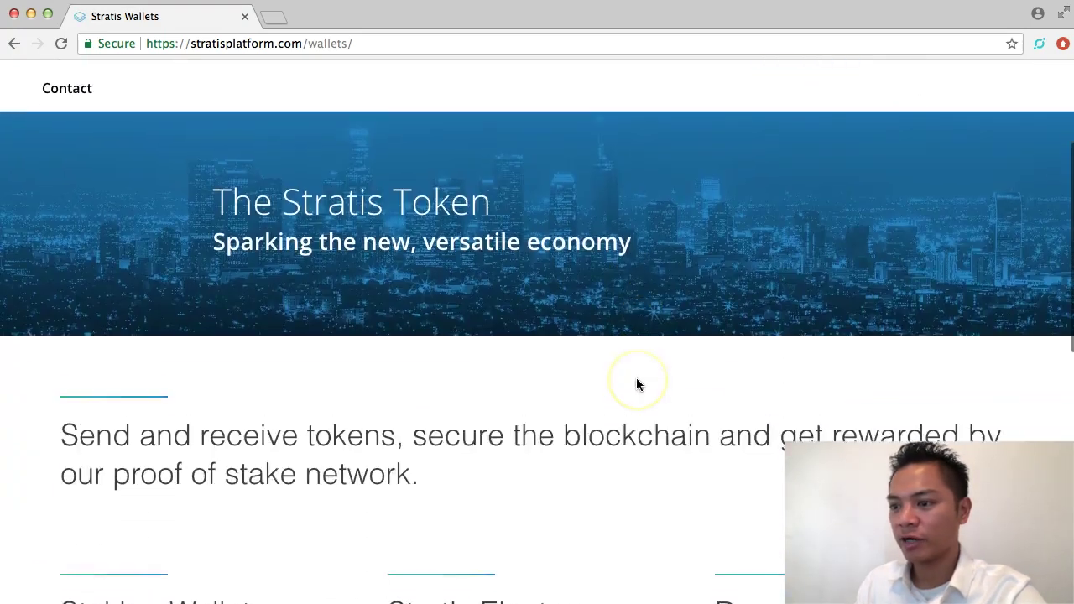
scroll(636, 379, down, 3)
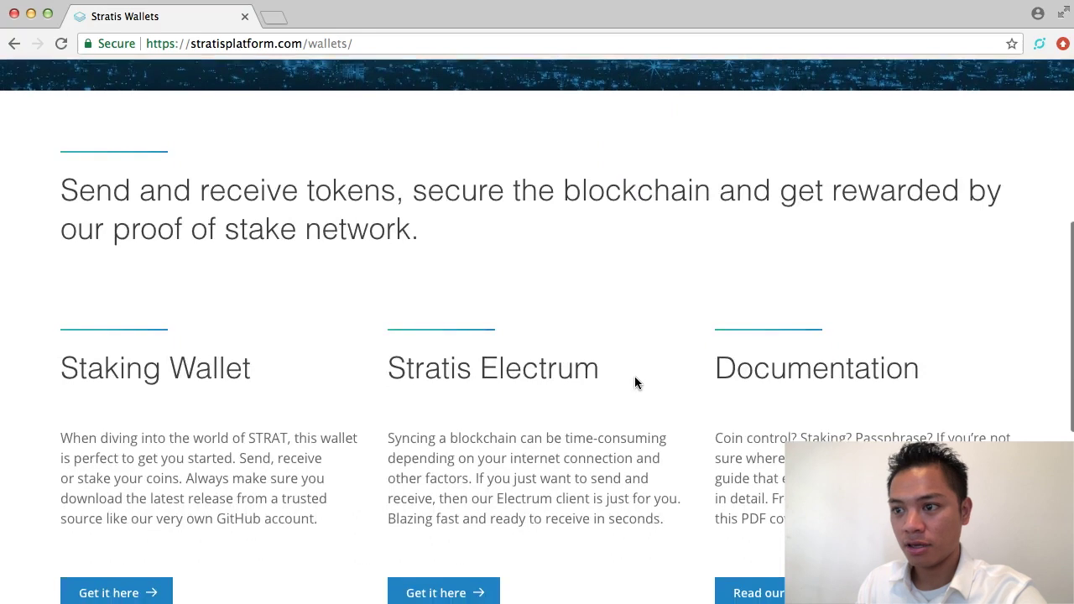
scroll(635, 382, down, 1)
click(642, 381)
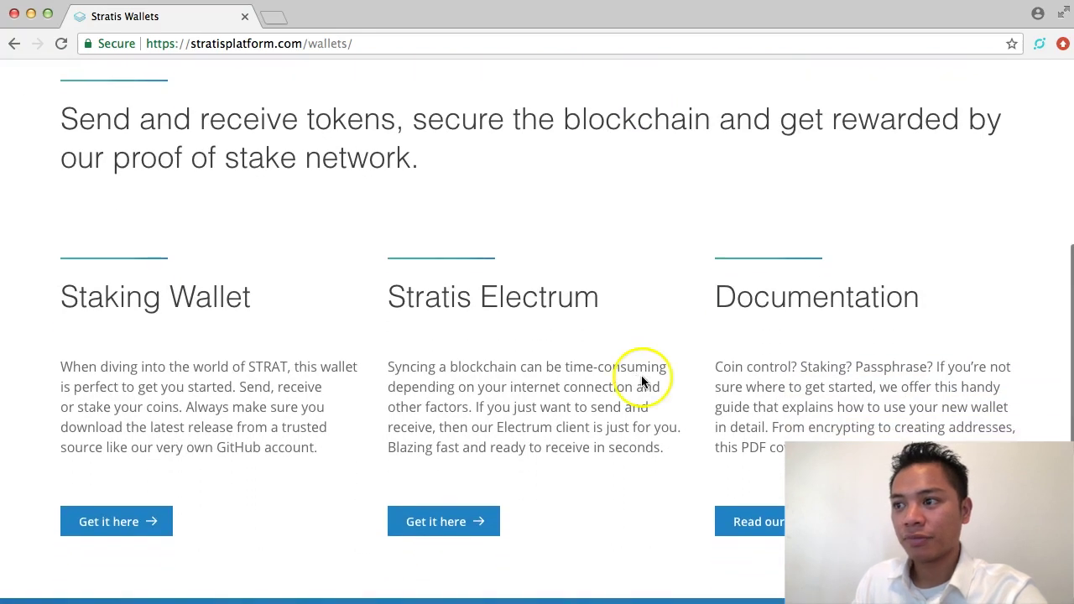
scroll(643, 382, down, 1)
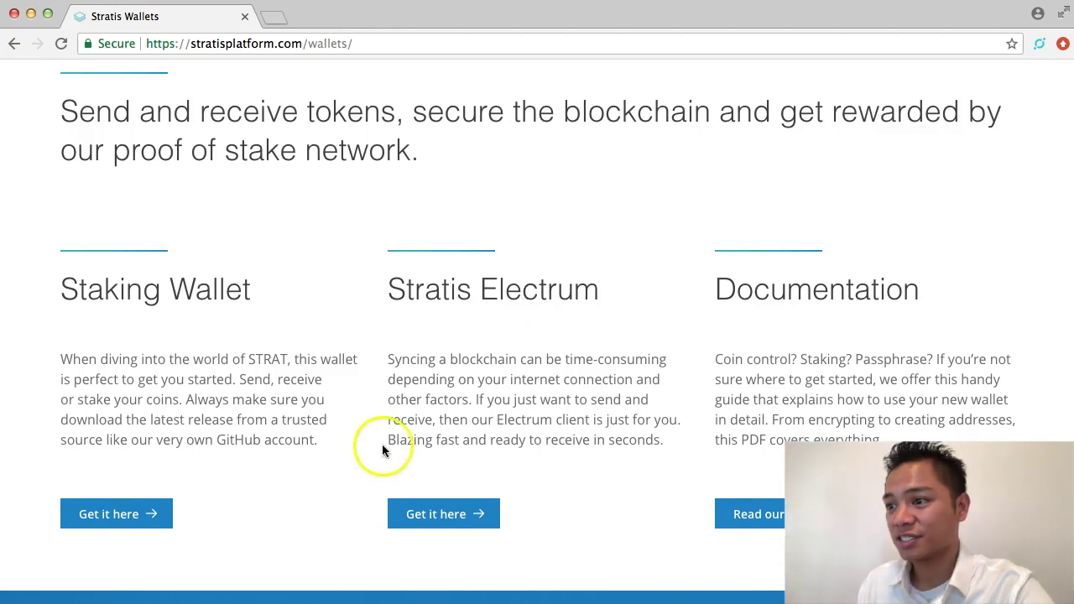
drag(386, 440, 667, 444)
click(633, 483)
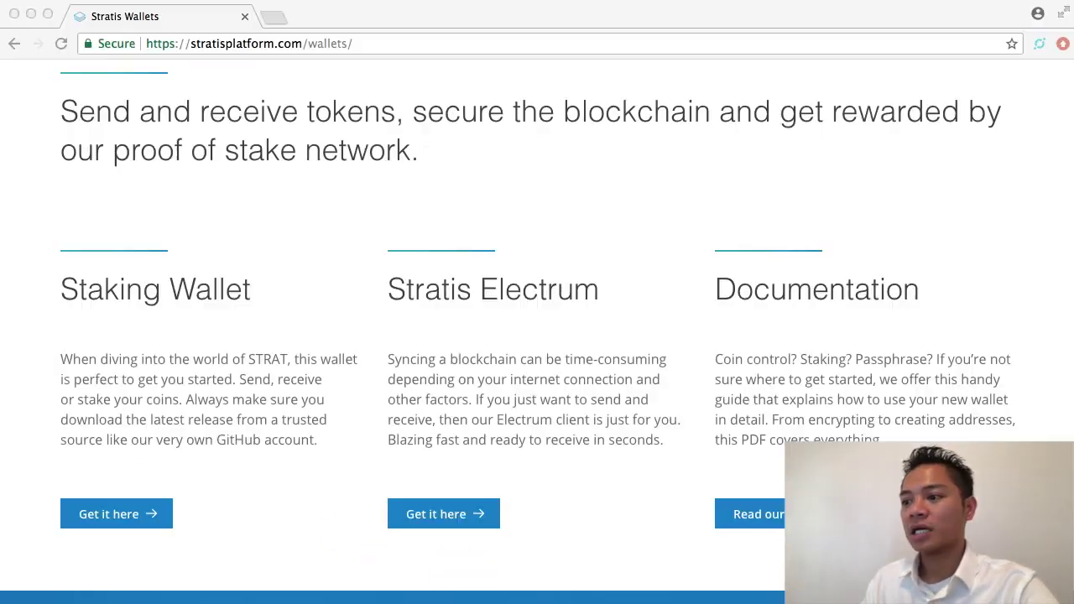
- Follow Stratis Electrum's 'Get it here' link and scroll the 2.7.17 GitHub release to its Assets list
click(475, 522)
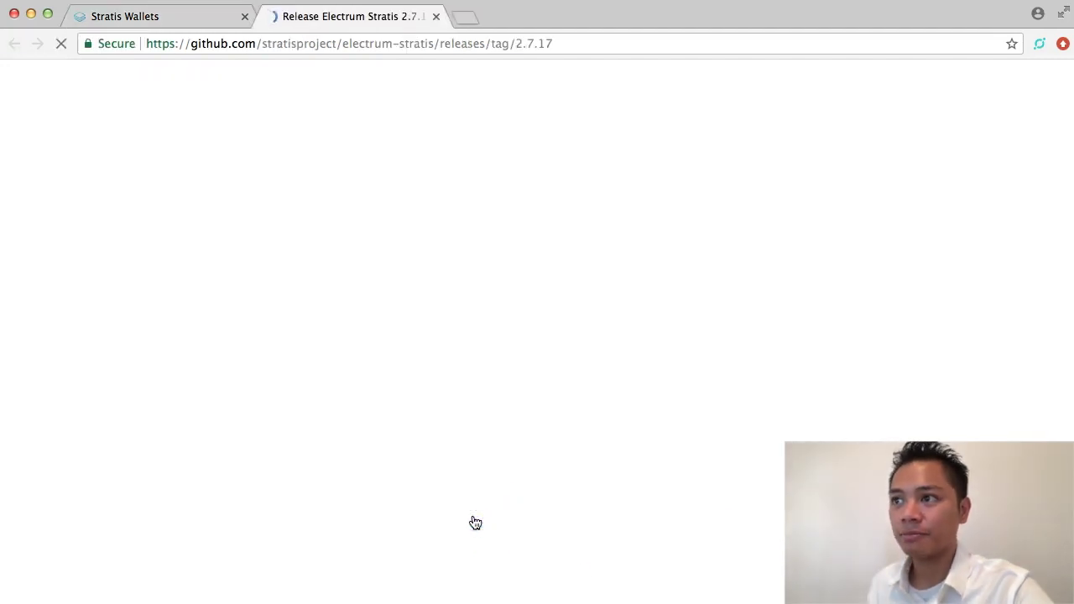
scroll(520, 522, down, 5)
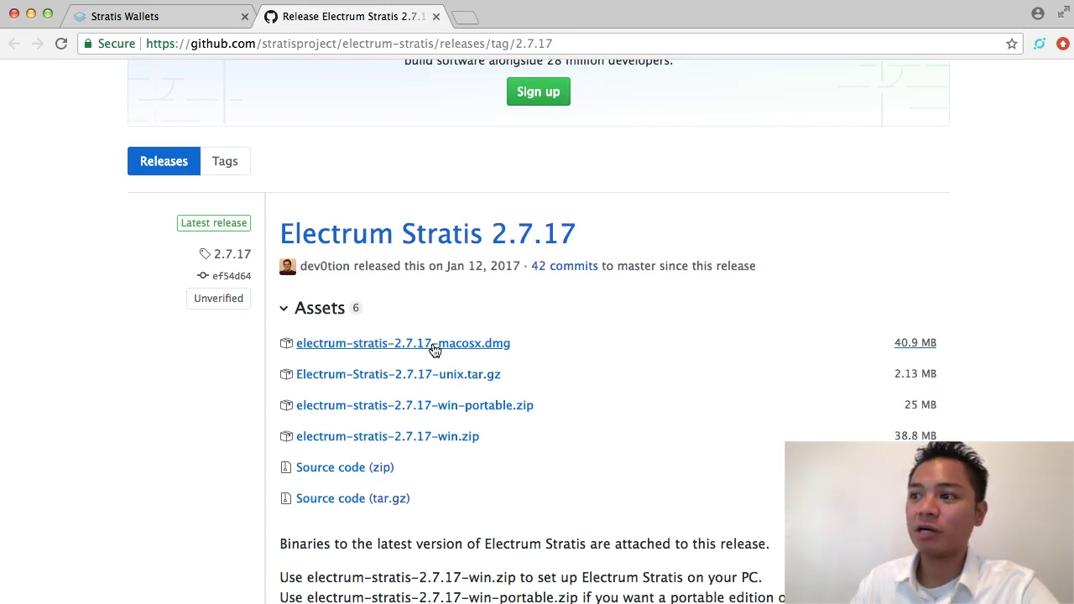
- Download the 40.9 MB electrum-stratis-2.7.17-macosx.dmg installer from the release Assets
click(418, 349)
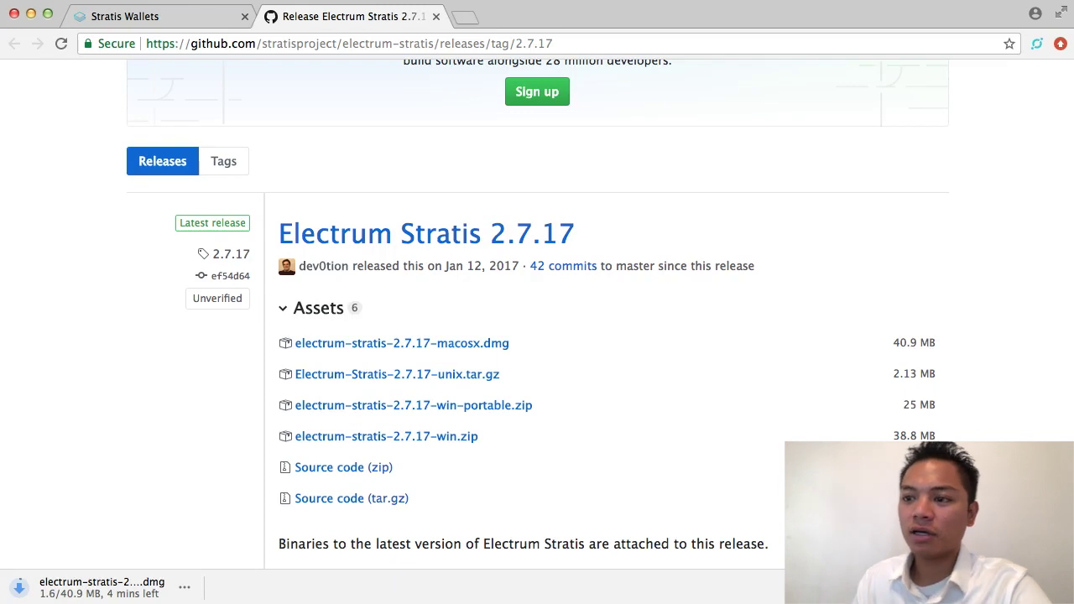
click(145, 591)
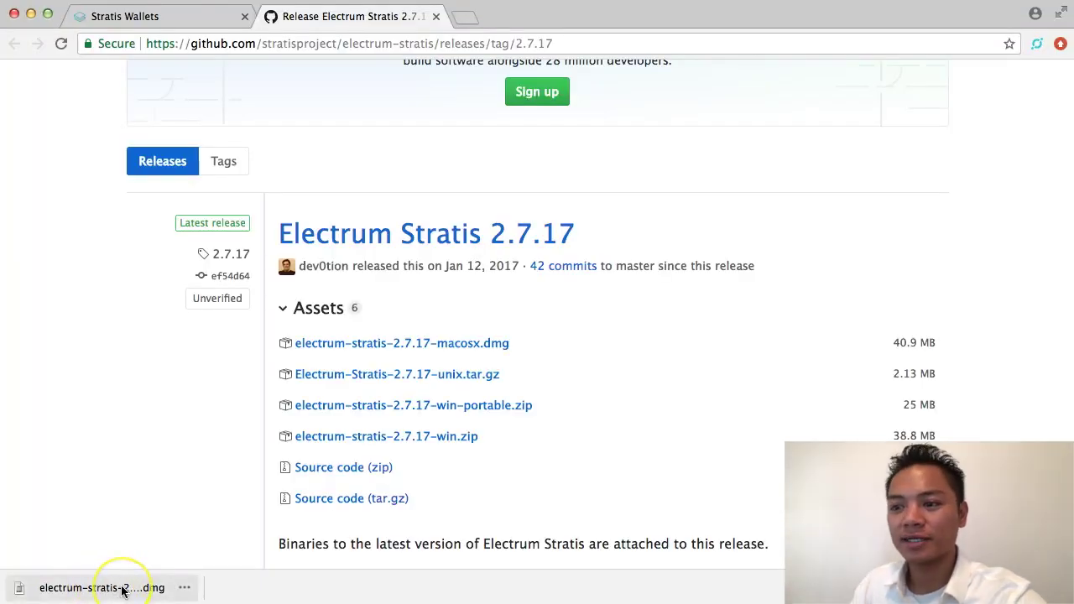
- Open the downloaded disk image, try launching Electrum-Stratis, and dismiss the unidentified-developer warning
click(122, 589)
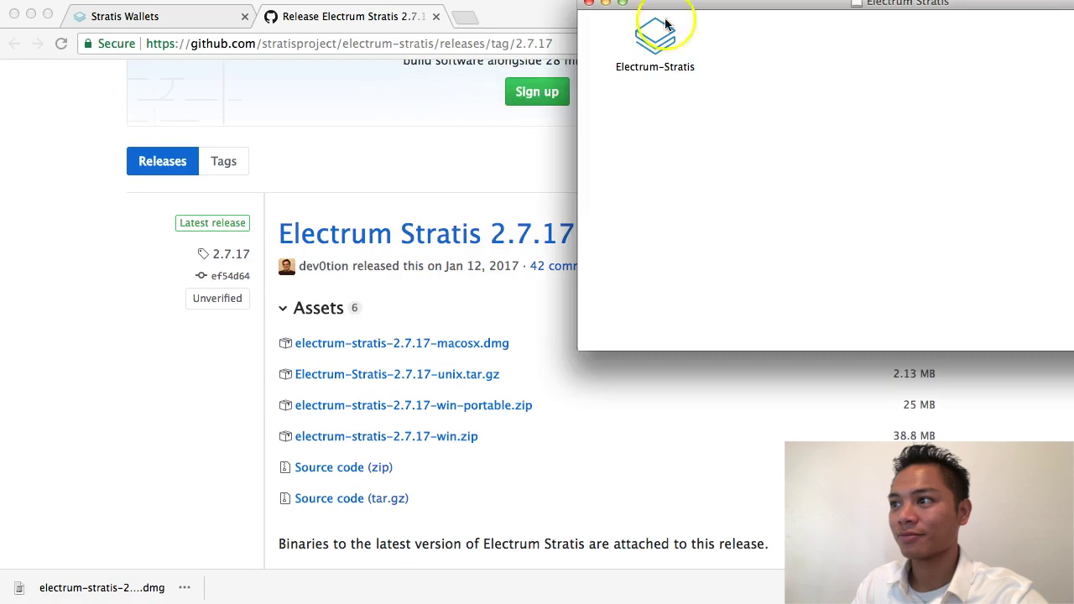
drag(713, 7, 401, 141)
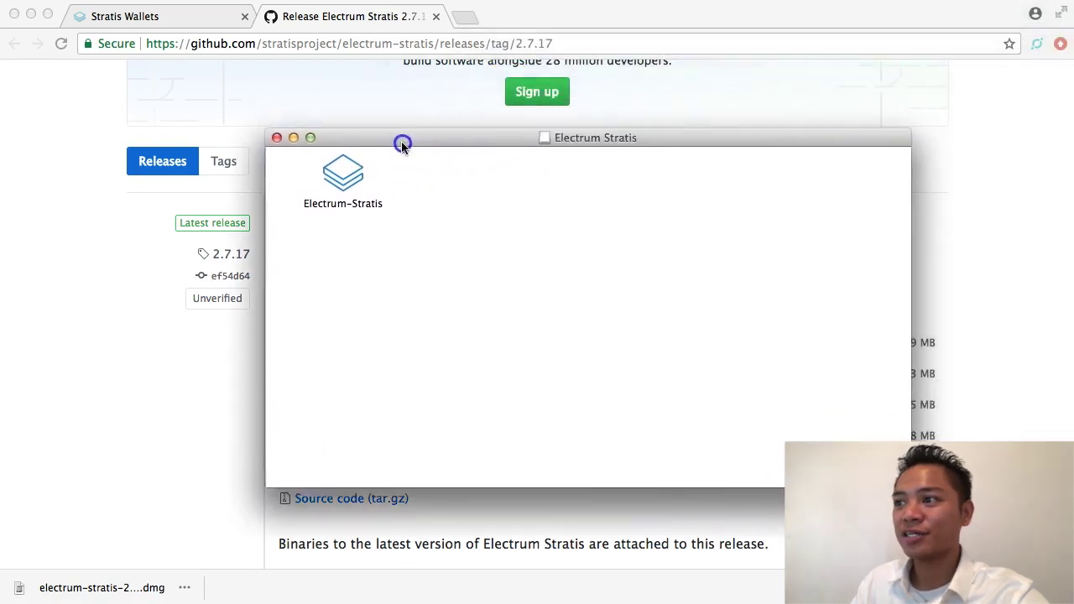
click(359, 175)
click(348, 189)
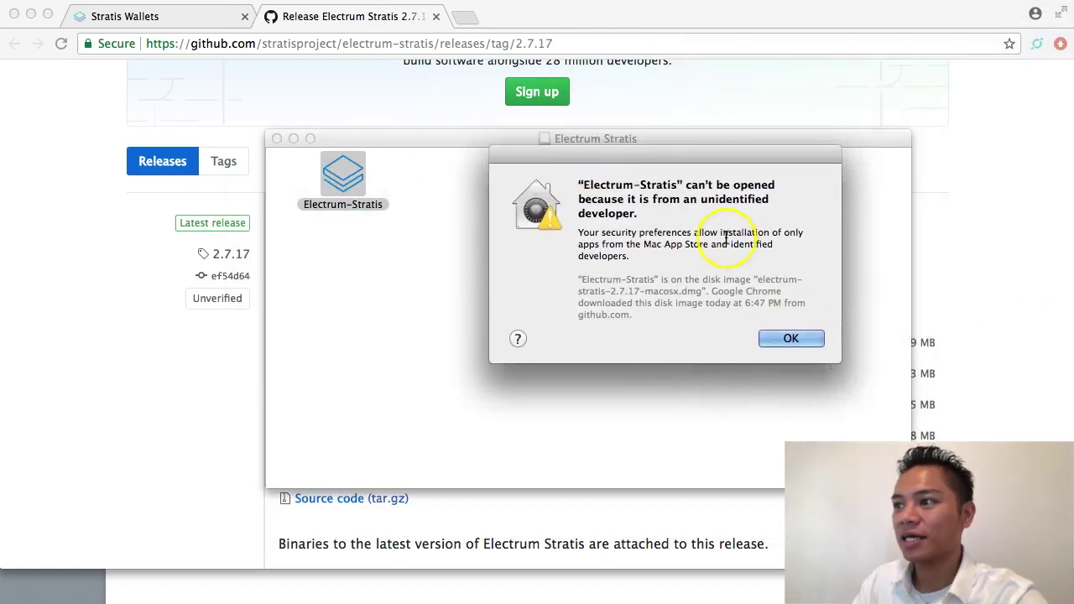
drag(646, 202, 714, 214)
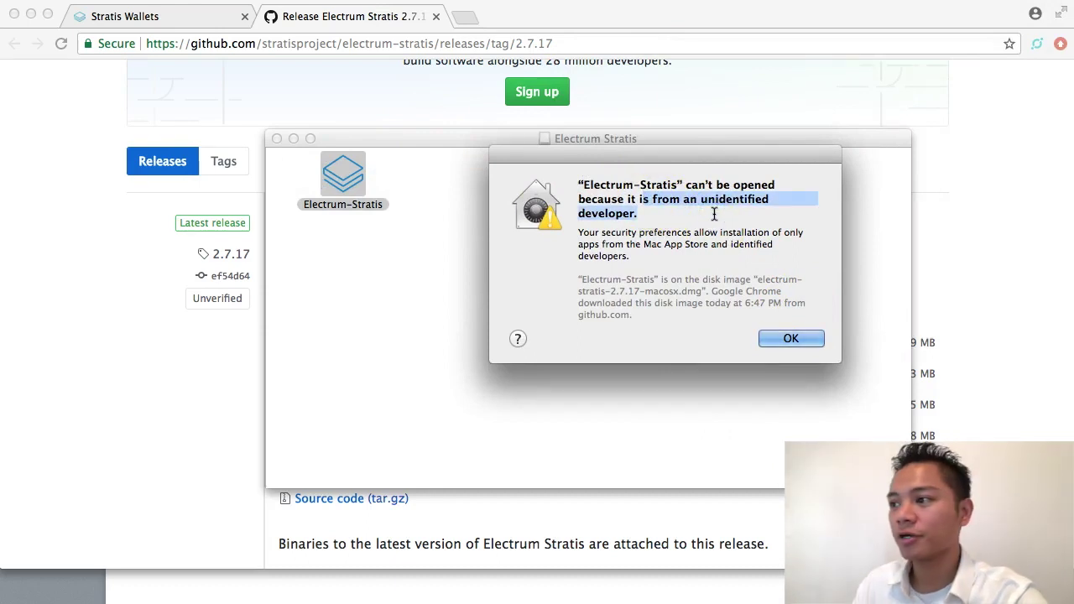
click(792, 337)
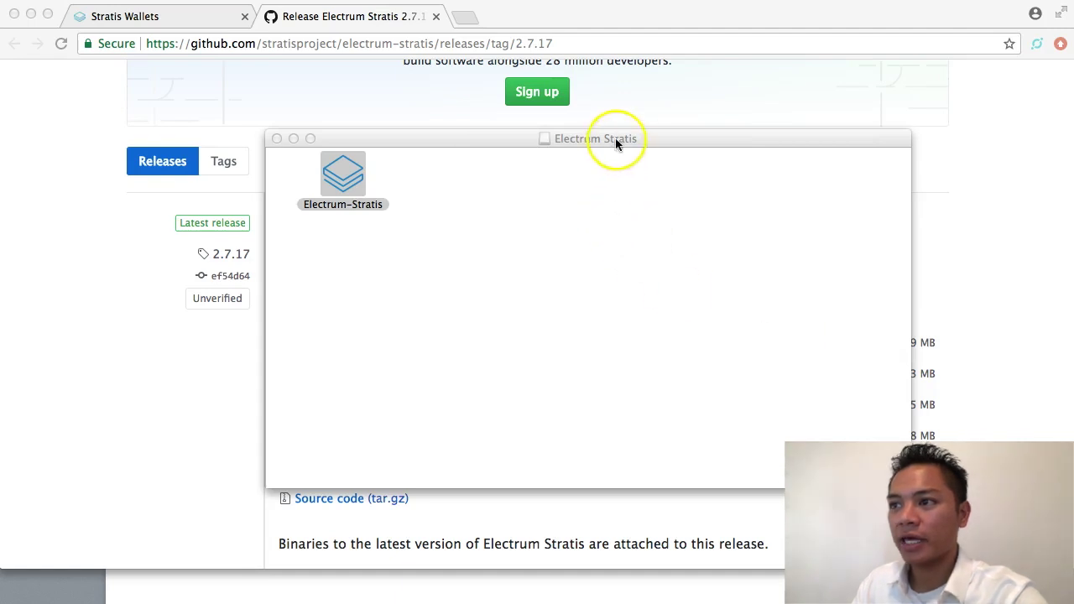
- Copy the Electrum-Stratis app to the desktop and close the disk image window
drag(616, 139, 594, 122)
click(334, 163)
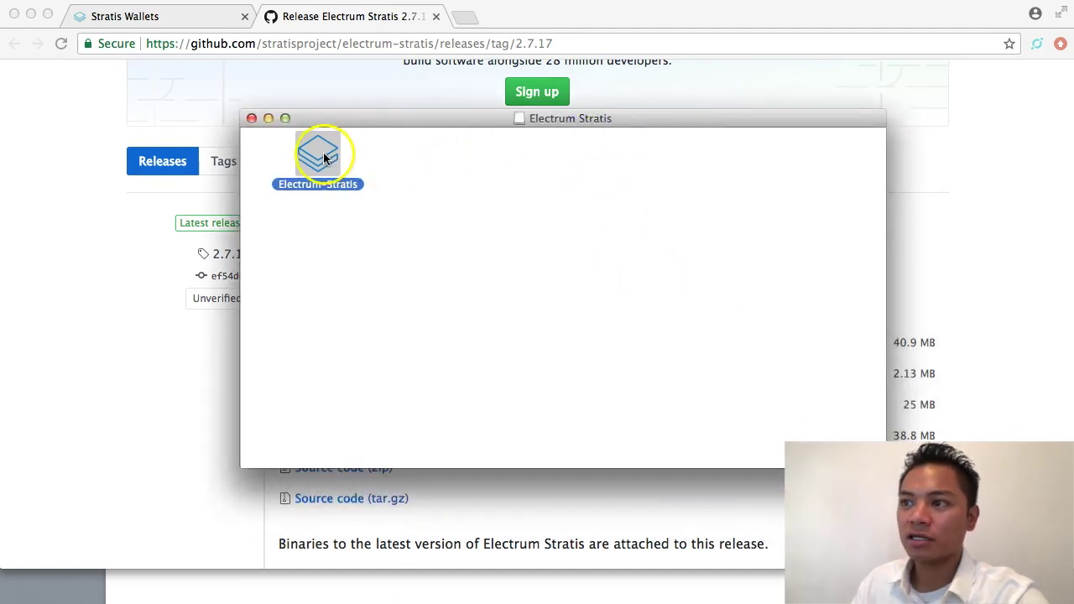
drag(324, 152, 382, 175)
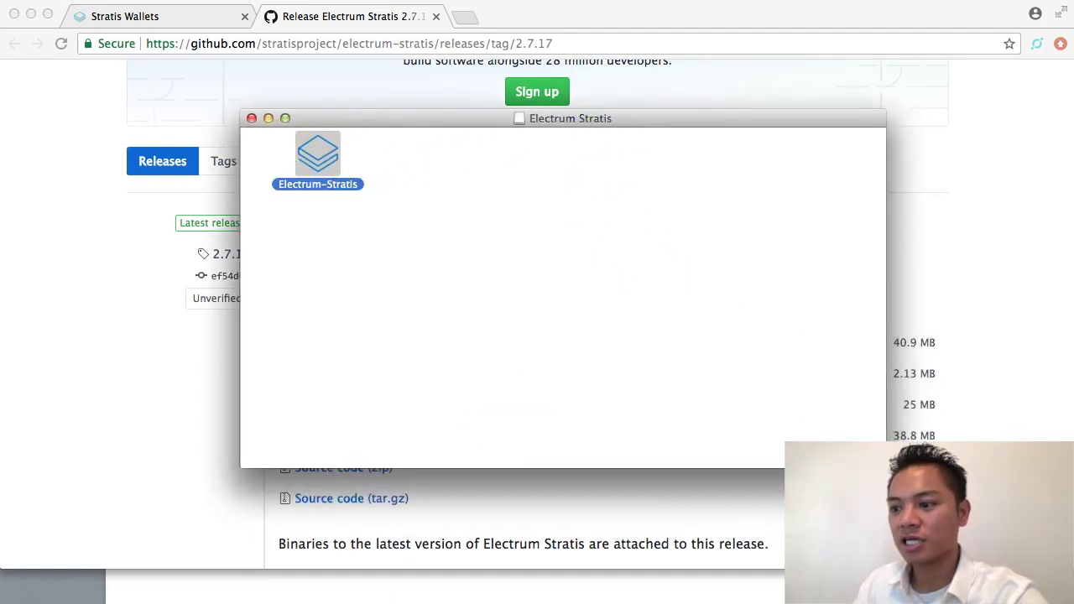
click(251, 119)
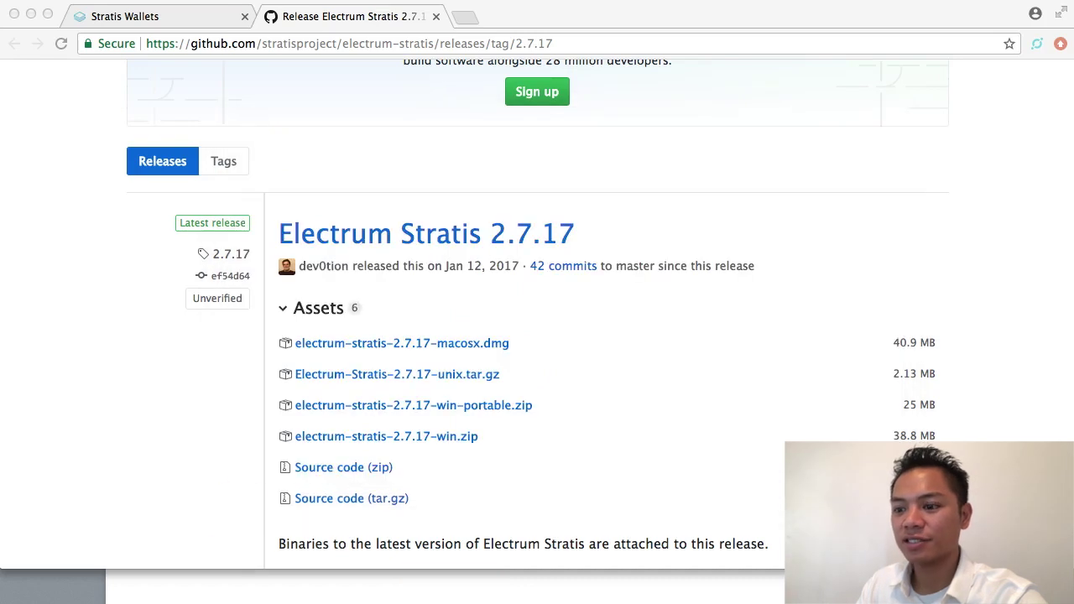
- Show the Desktop folder in a new Finder window, try launching Electrum-Stratis, and dismiss the block
key(super+n)
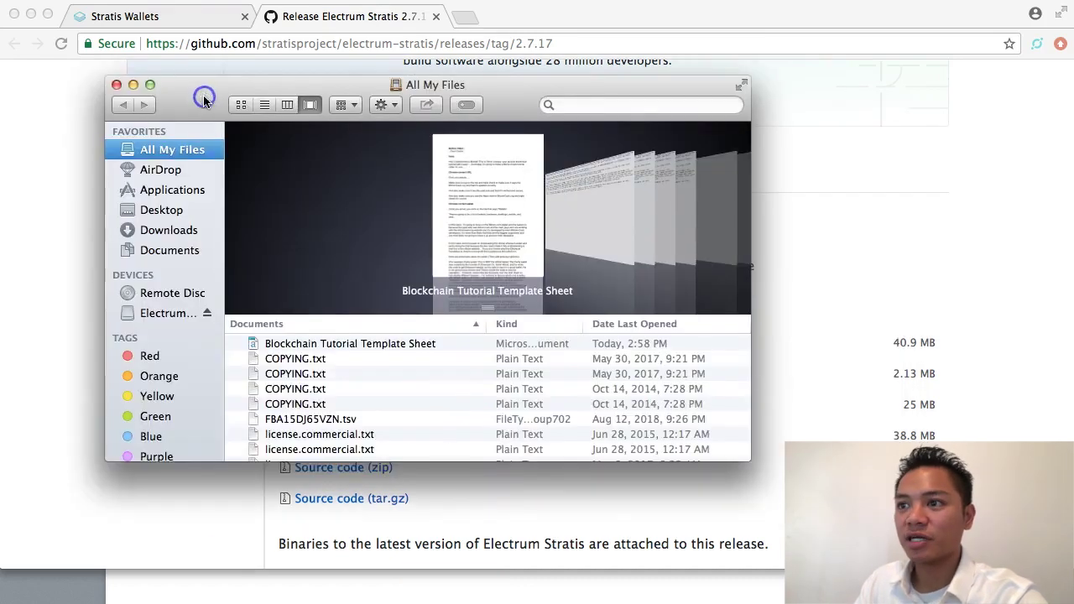
click(177, 210)
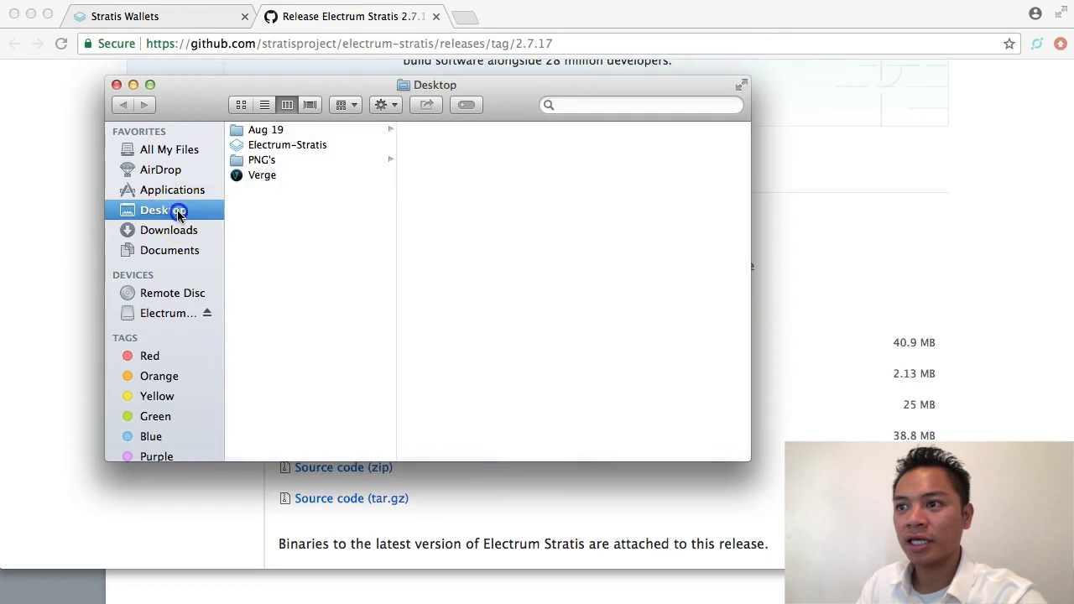
click(309, 146)
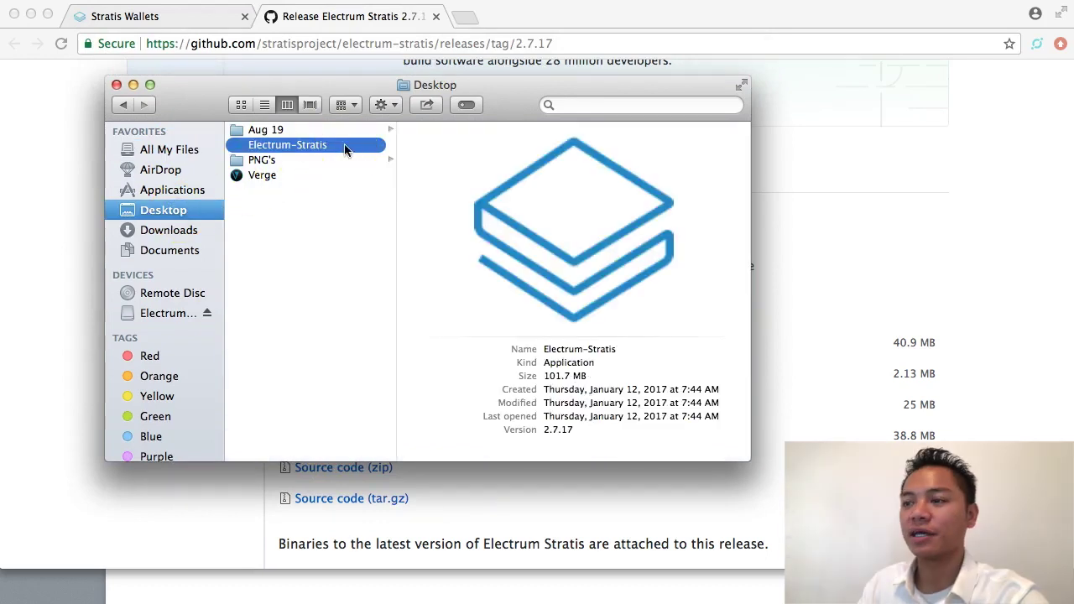
double_click(344, 148)
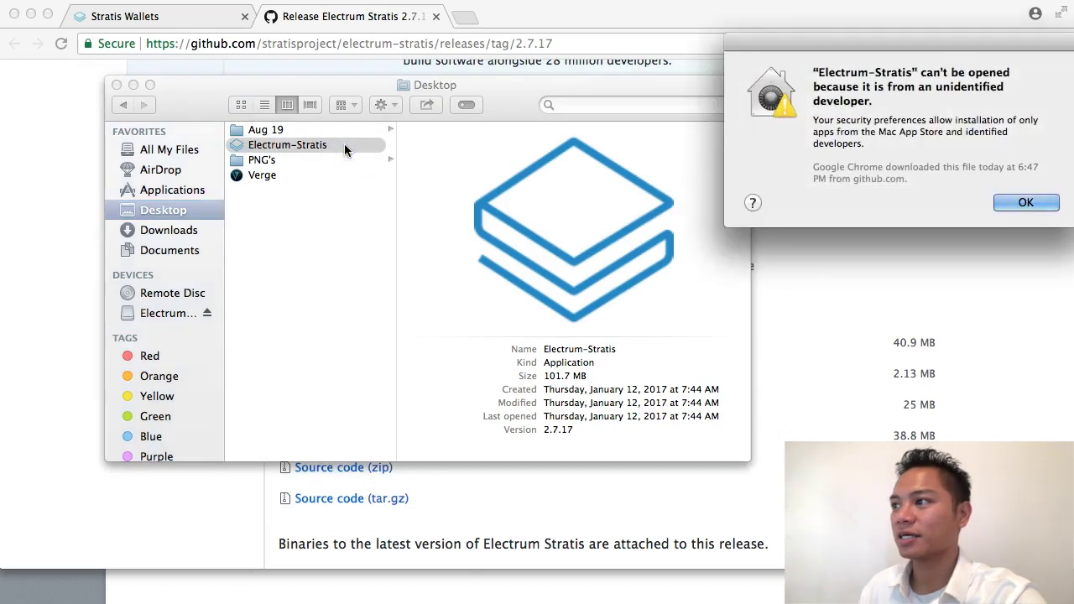
drag(888, 86, 999, 103)
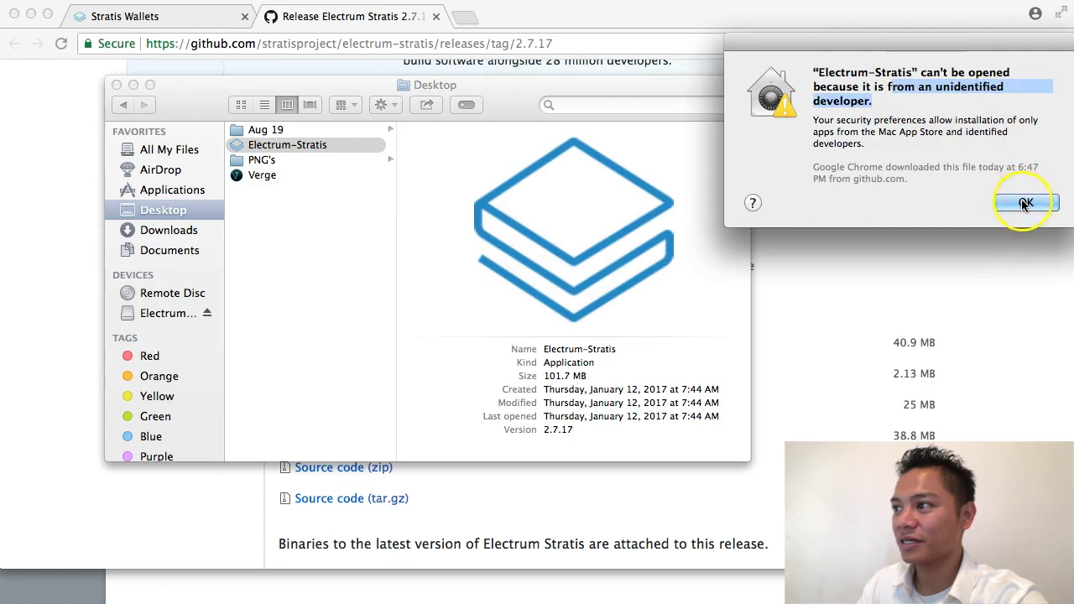
click(1024, 201)
- Open Electrum-Stratis via the right-click Open command, confirm the security alert, and close the Desktop window
click(331, 167)
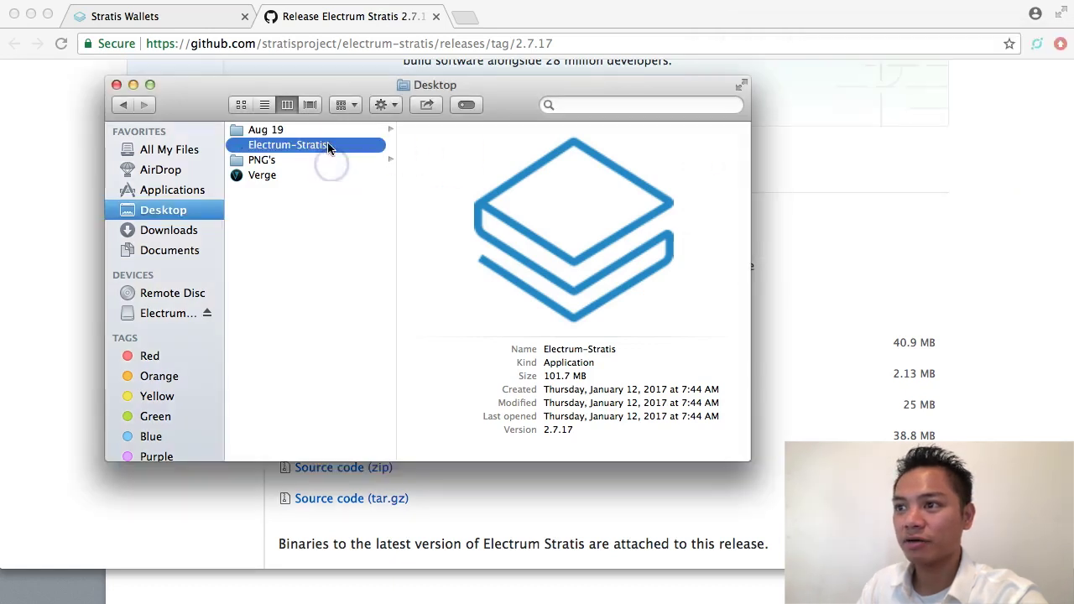
right_click(328, 145)
click(347, 148)
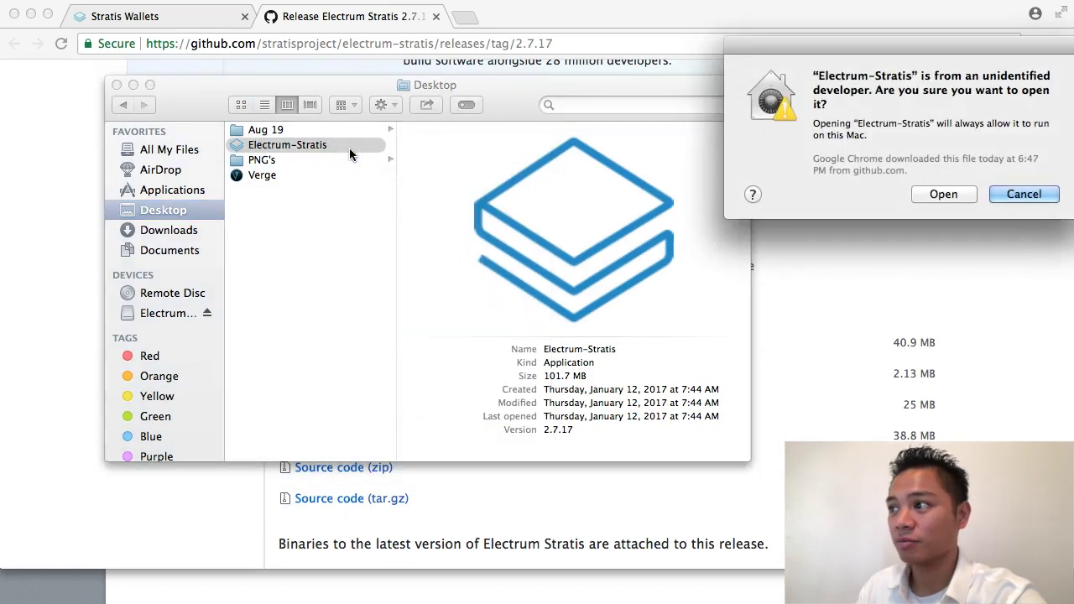
drag(881, 64, 560, 135)
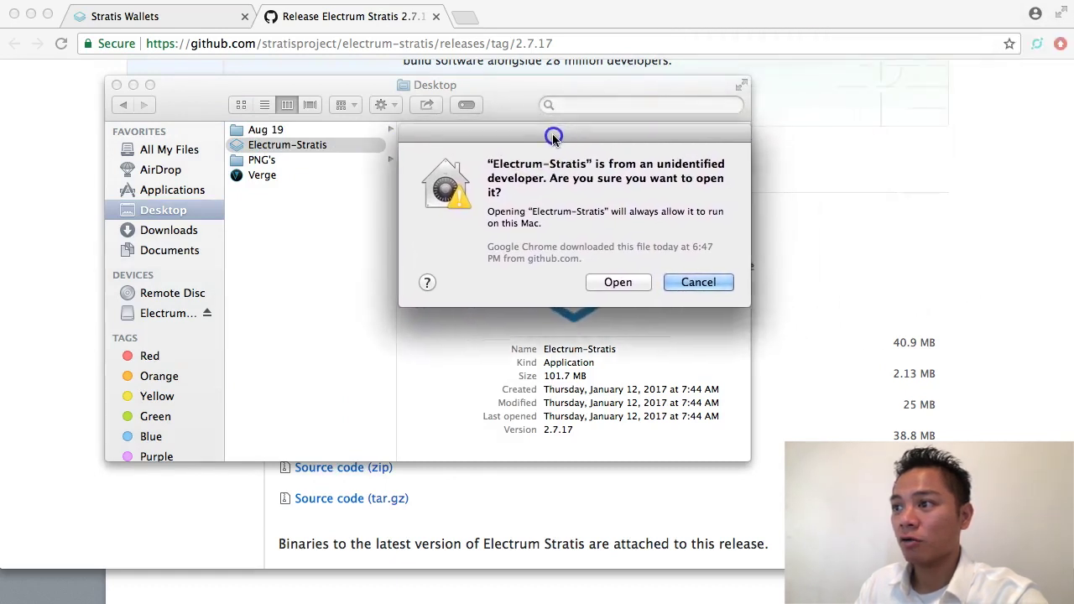
drag(550, 179, 606, 191)
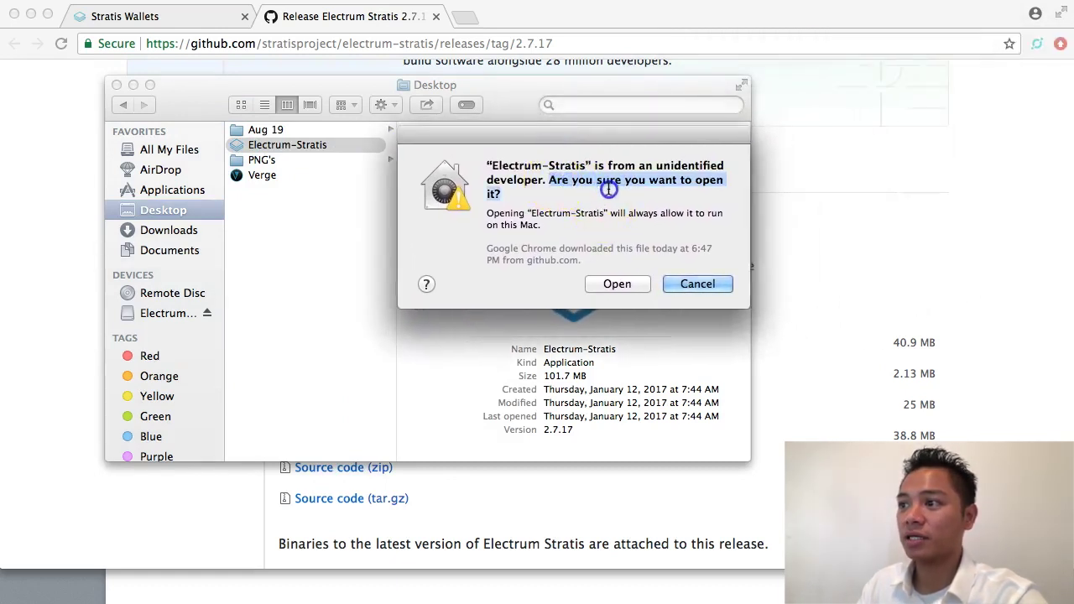
click(619, 284)
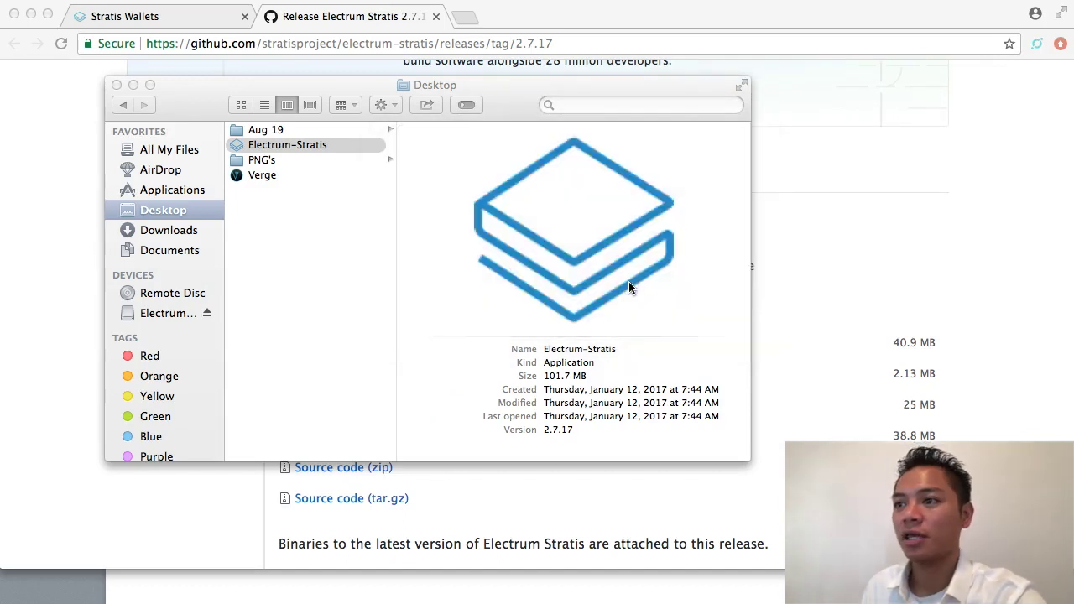
click(117, 85)
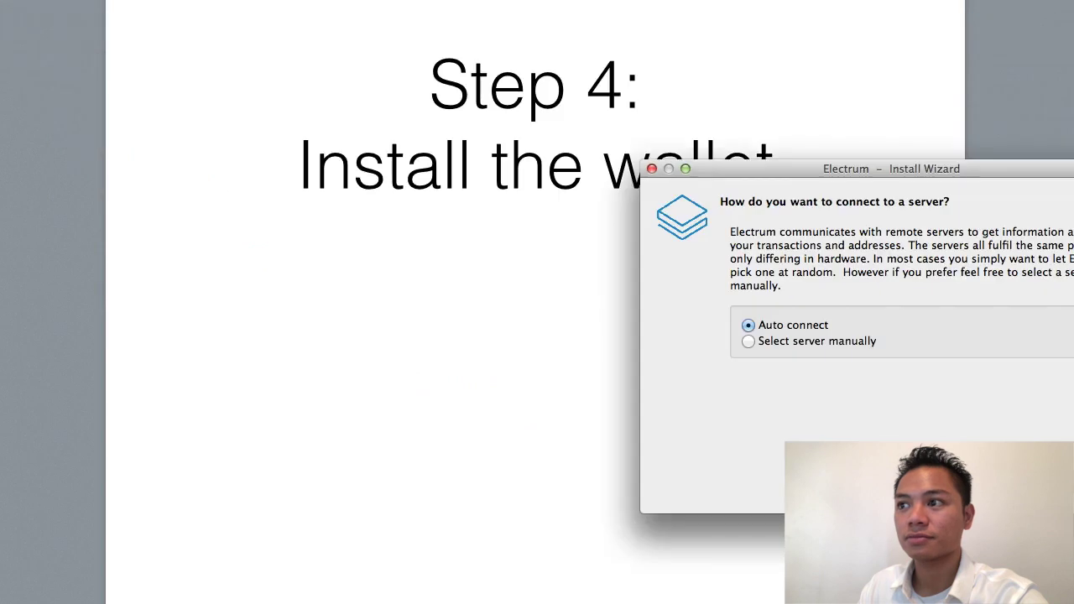
- Bring the install wizard into view and continue with Auto connect as the server option
drag(762, 165, 331, 74)
key(ctrl+Left)
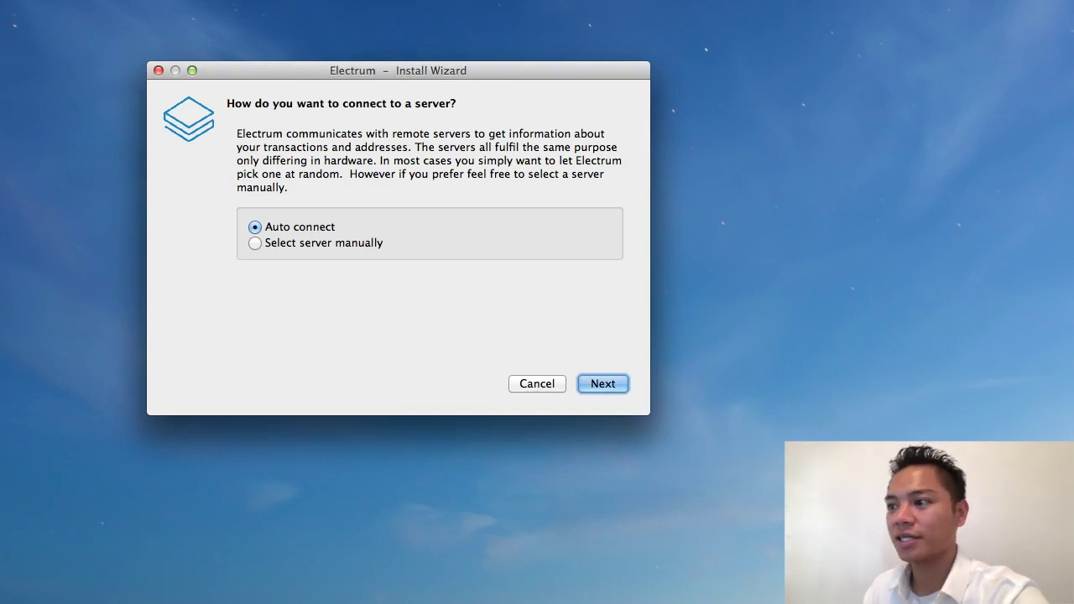
click(600, 385)
drag(785, 164, 270, 79)
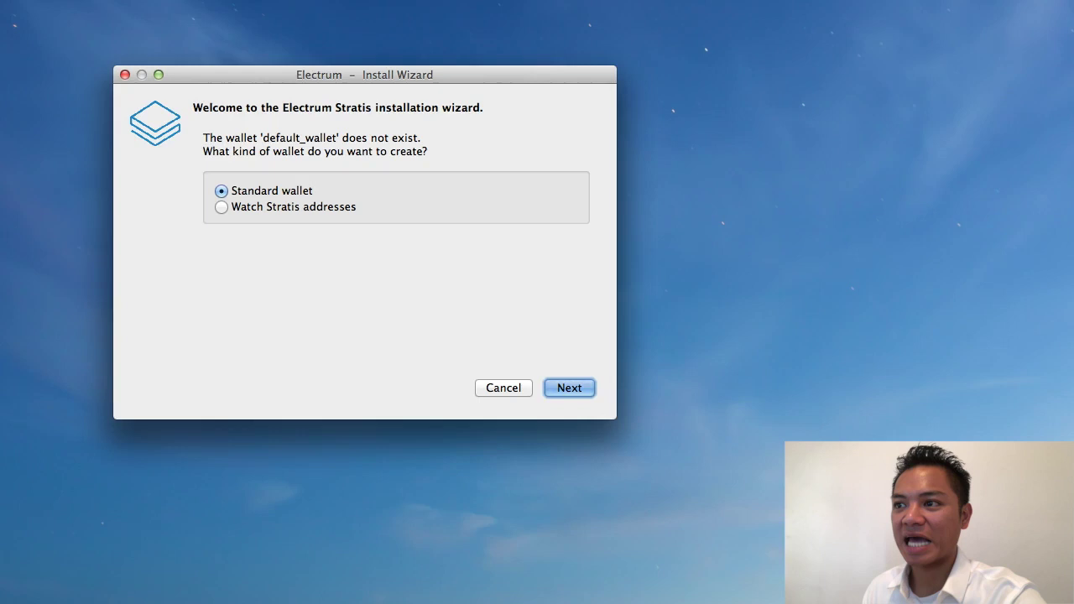
- Choose Standard wallet, then Create a new seed to generate the 12-word seed
click(574, 390)
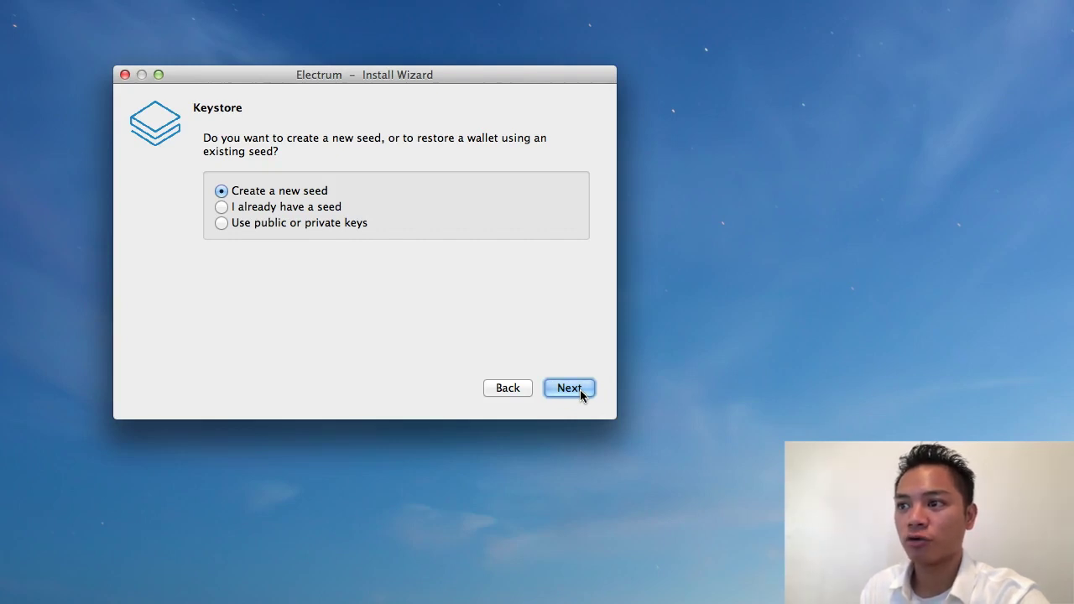
click(580, 389)
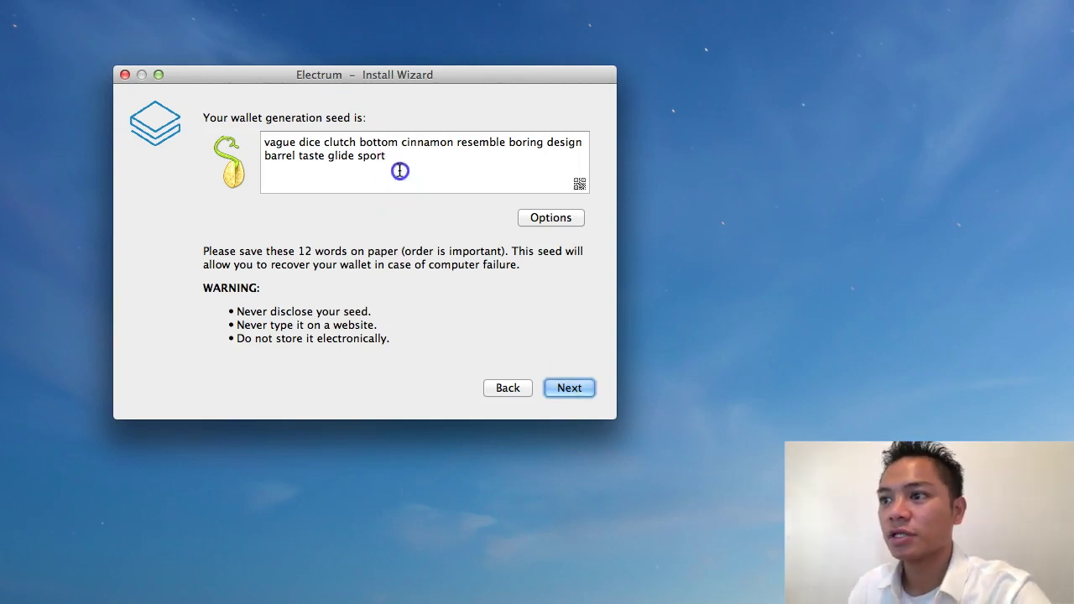
- Select and copy the generated 12-word seed, then advance to the Confirm Seed page
drag(398, 166, 261, 128)
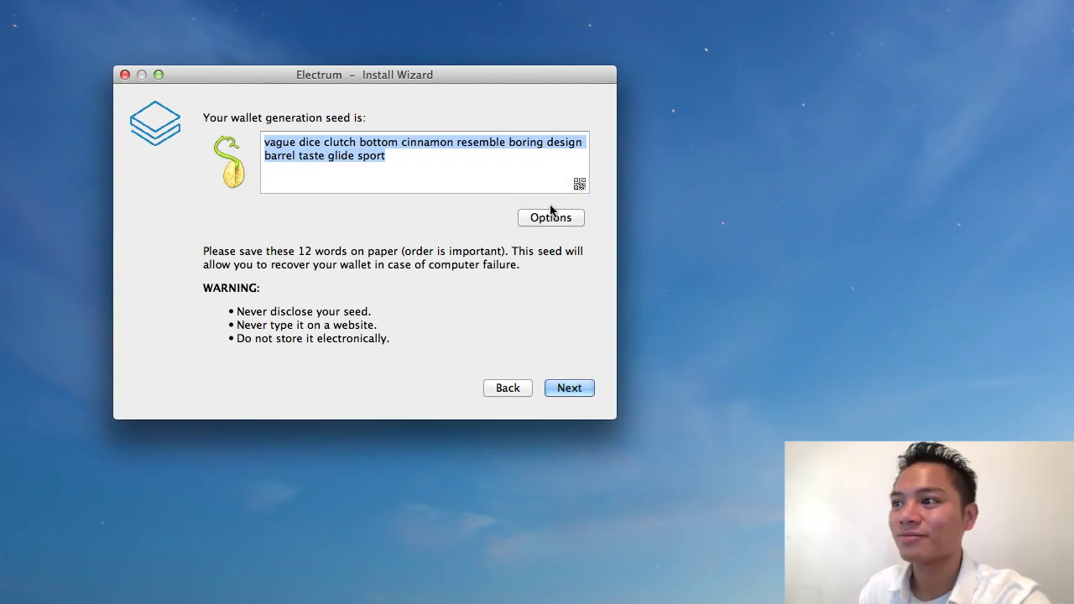
click(437, 160)
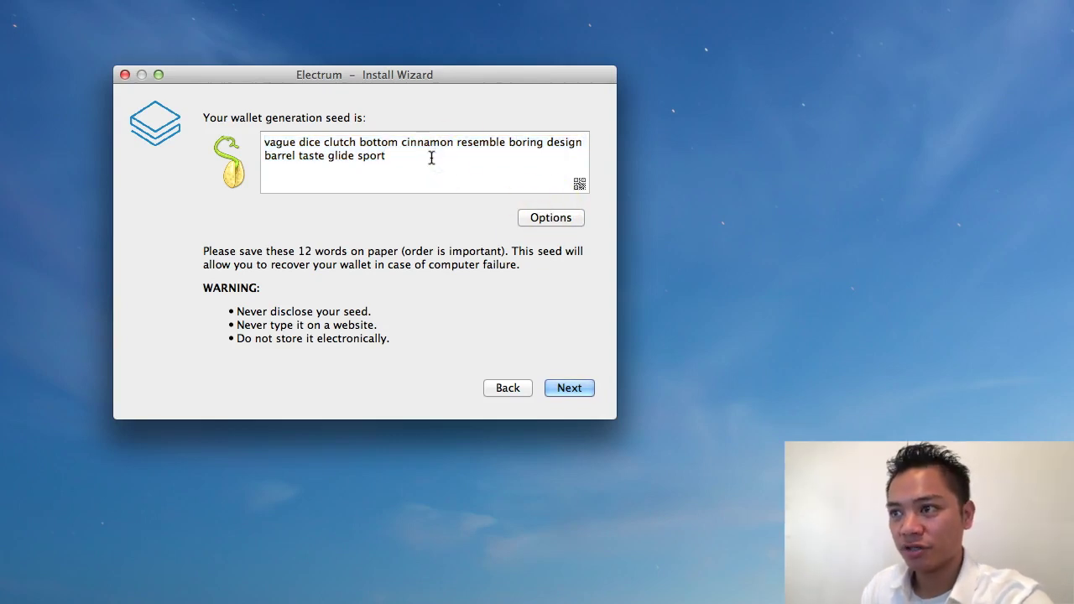
triple_click(394, 161)
key(super+c)
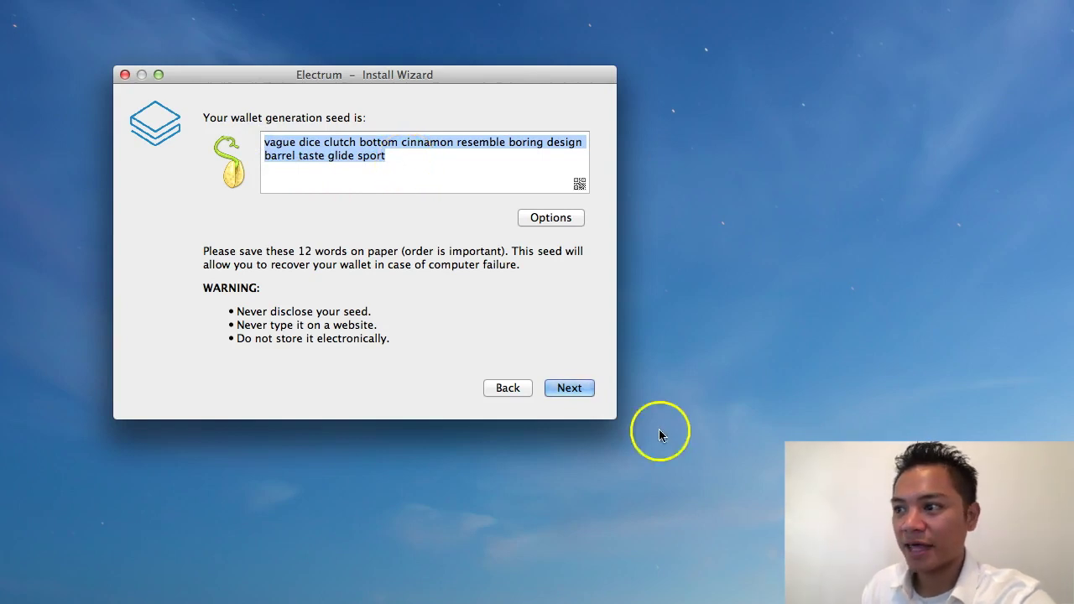
click(576, 389)
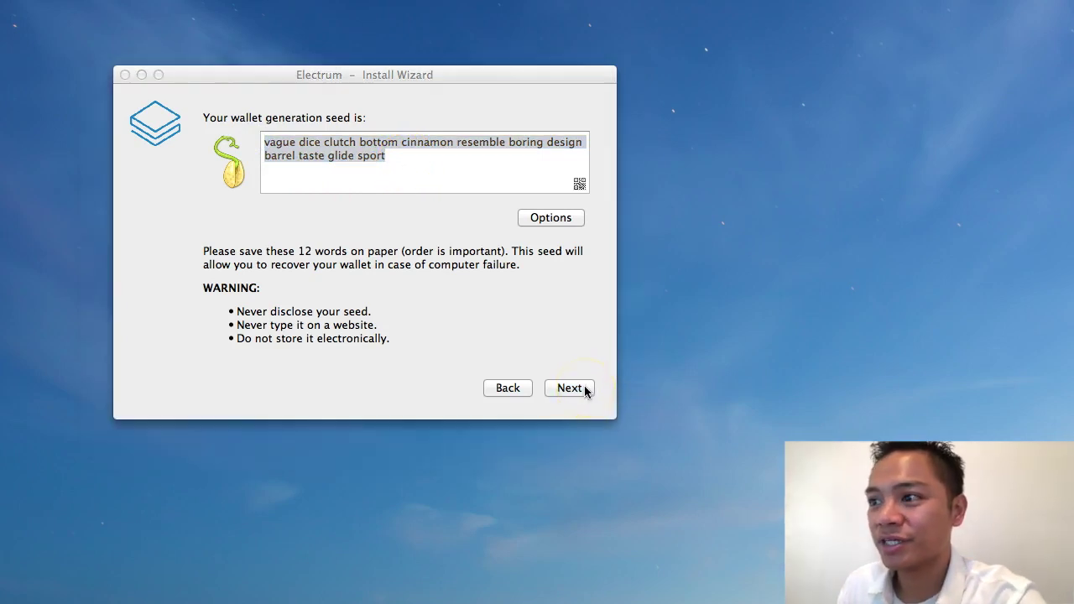
click(585, 390)
- Paste the copied seed phrase into the Confirm Seed box and proceed to password setup
click(496, 242)
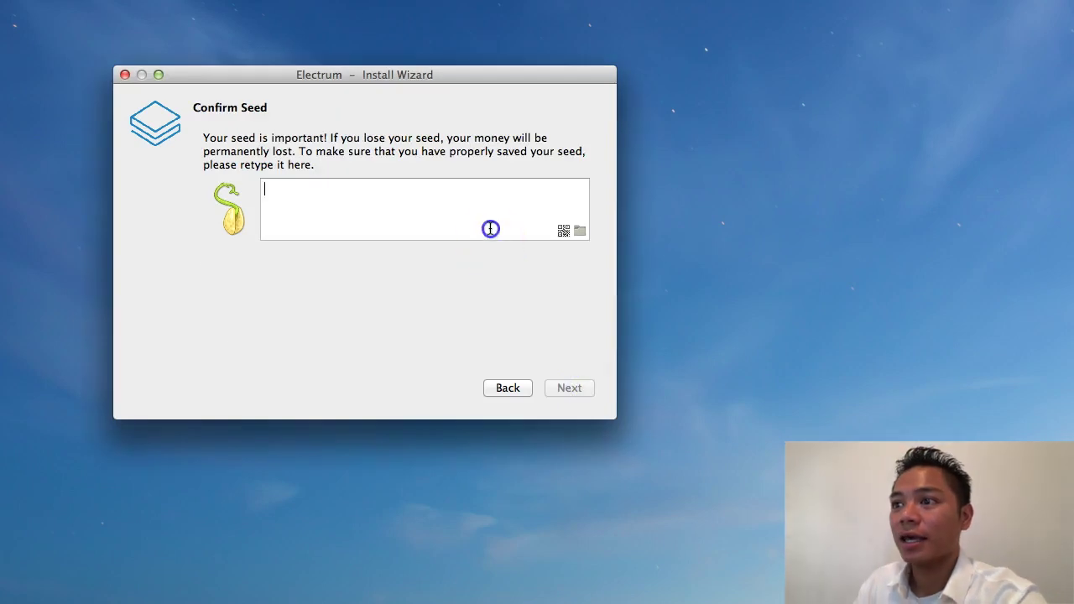
click(323, 206)
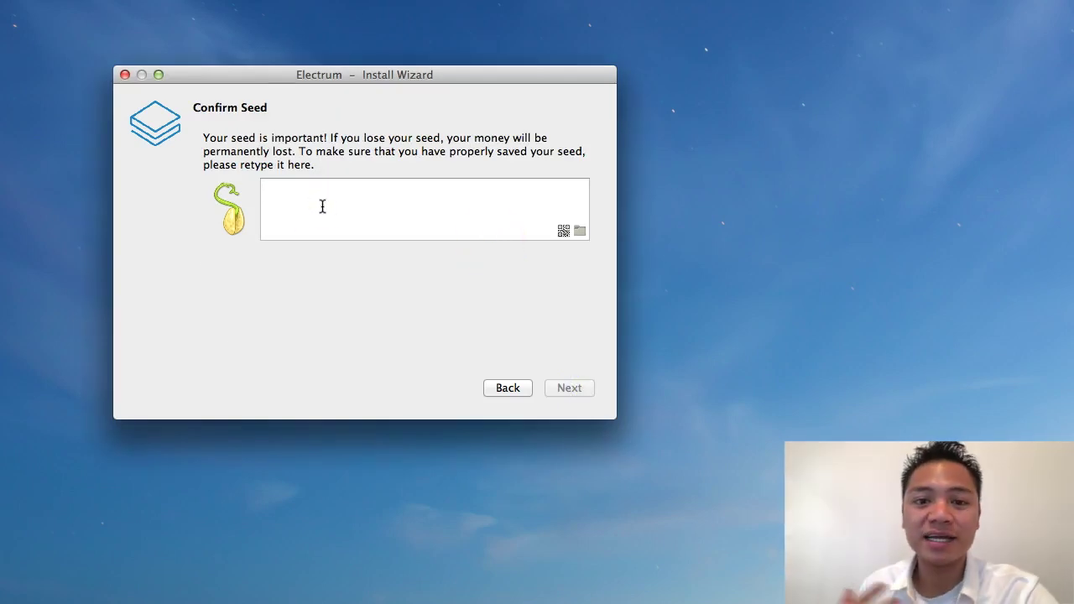
key(super+v)
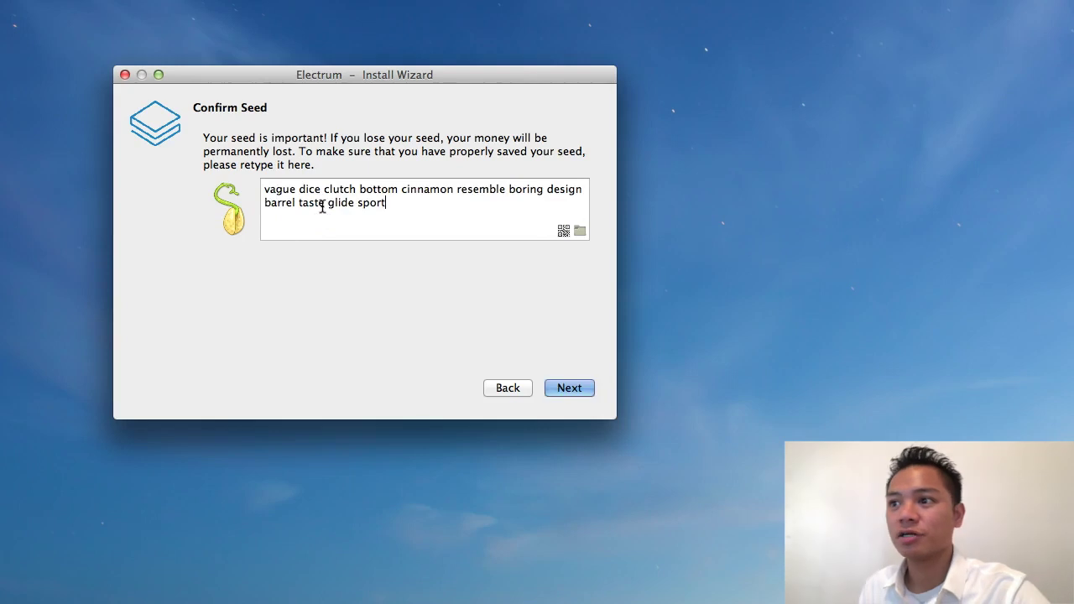
click(335, 209)
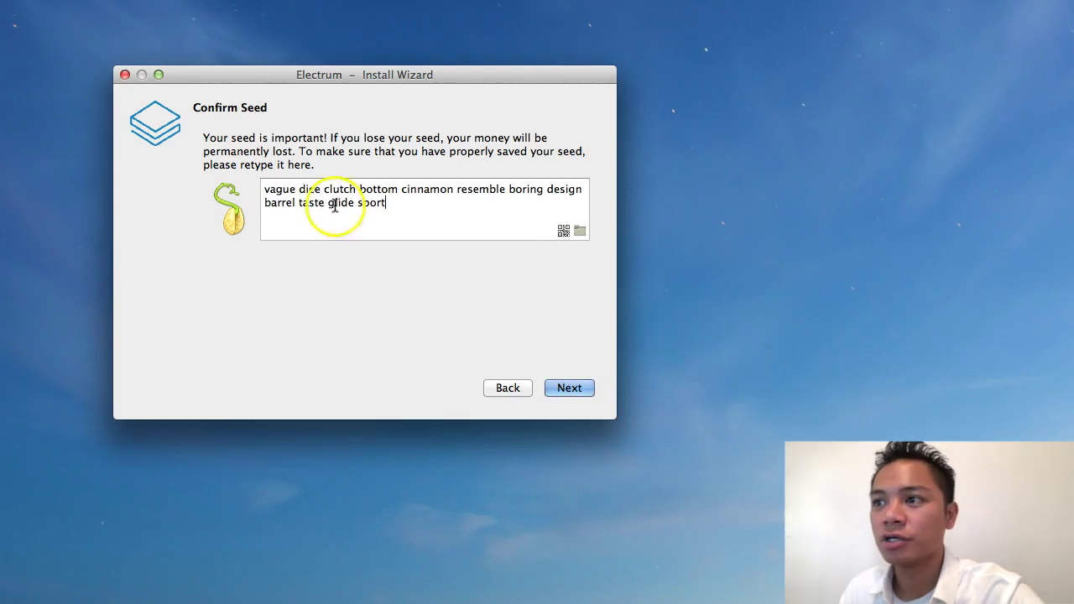
click(403, 208)
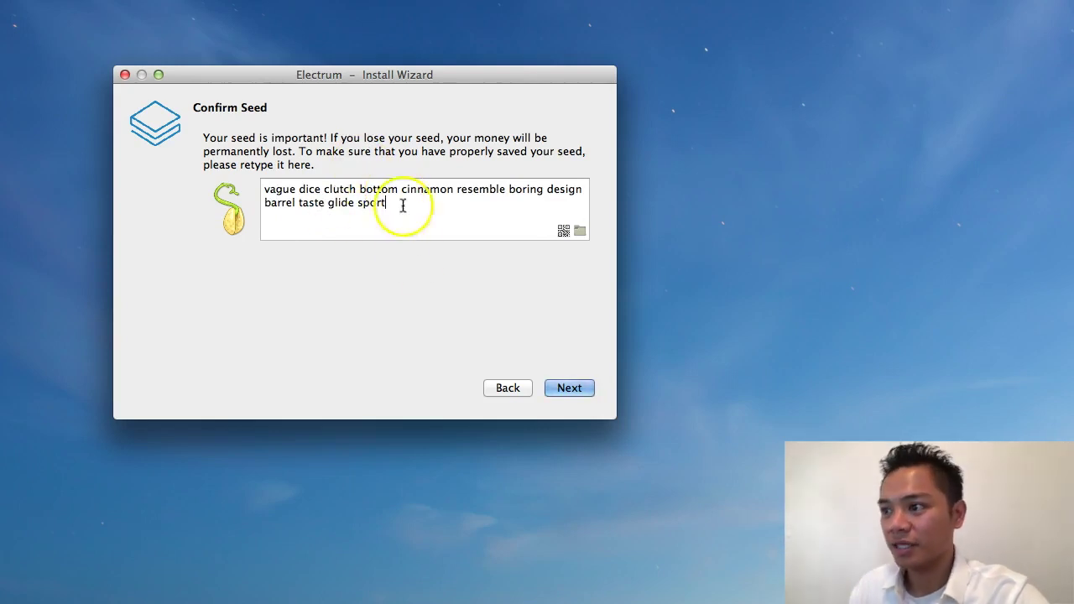
click(565, 388)
- Enter a Strong-rated password in New Password and Confirm Password, then generate the addresses
click(458, 167)
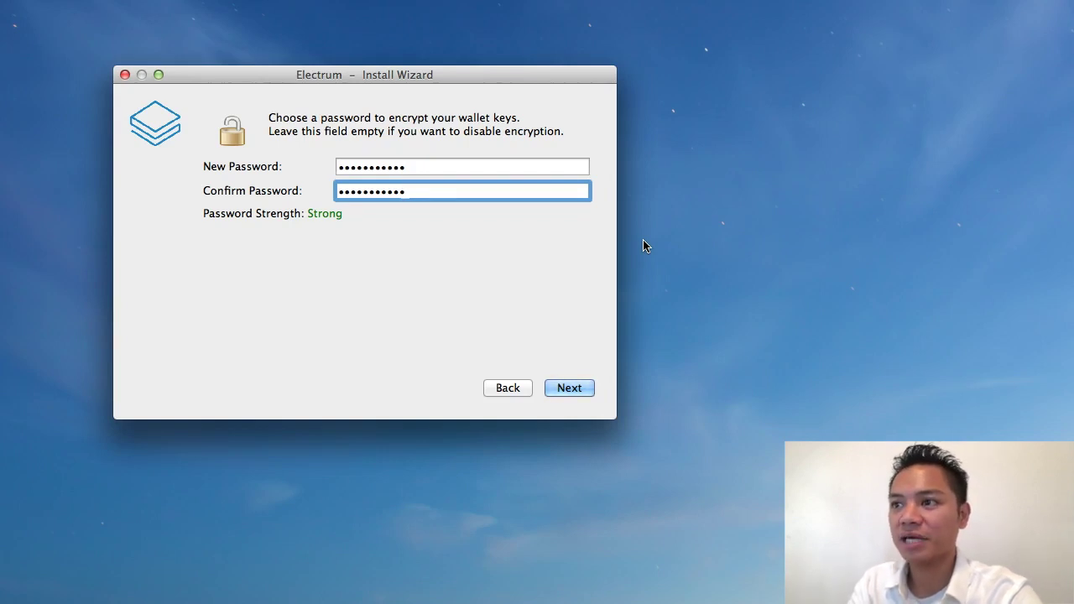
click(411, 166)
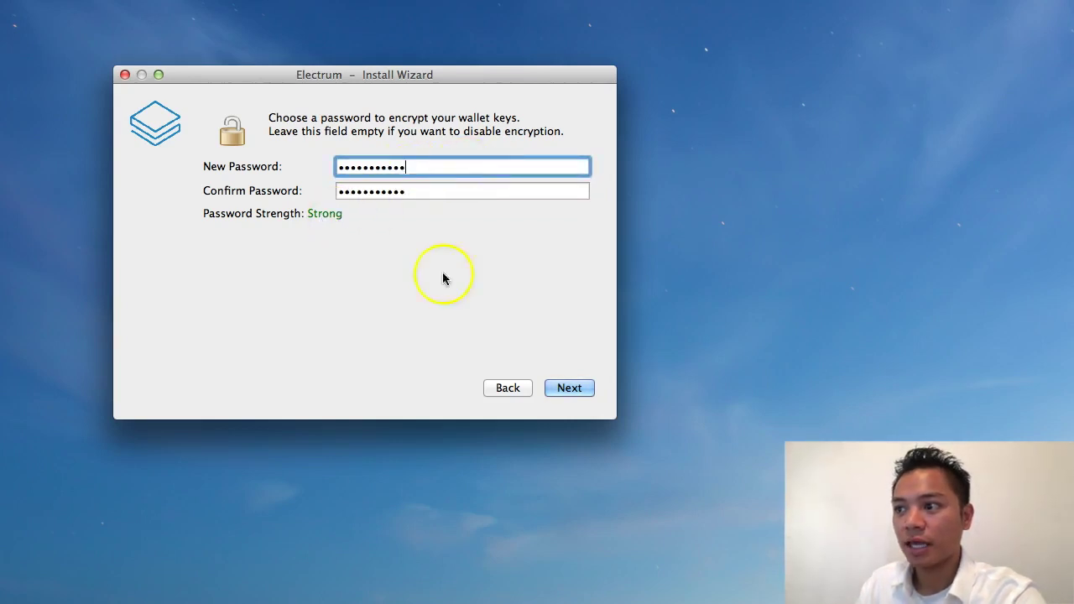
click(568, 388)
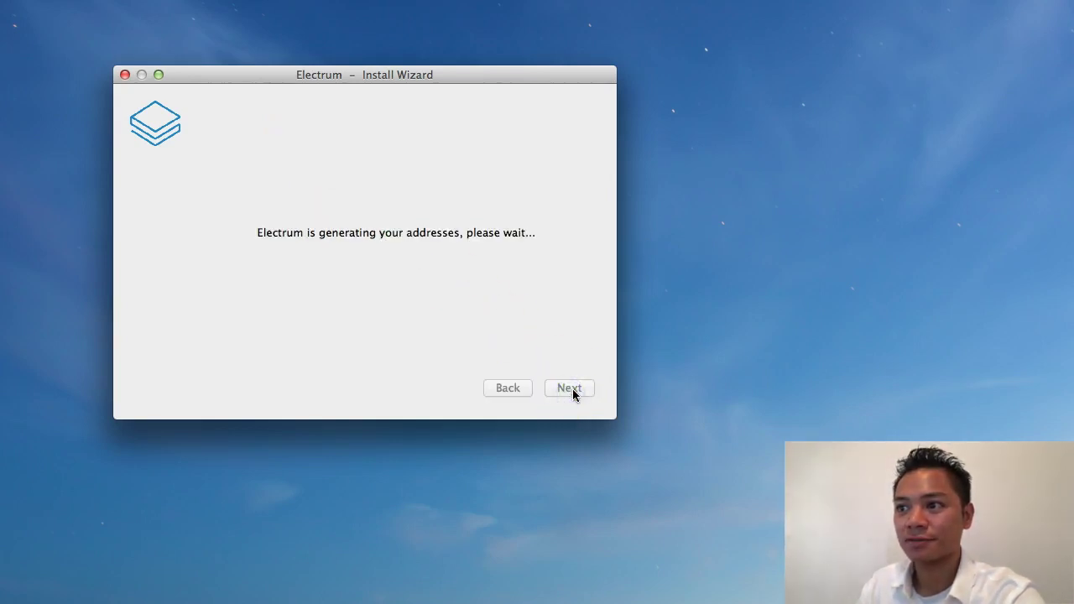
- Move the default_wallet window fully on screen and enlarge it slightly
click(535, 252)
click(444, 72)
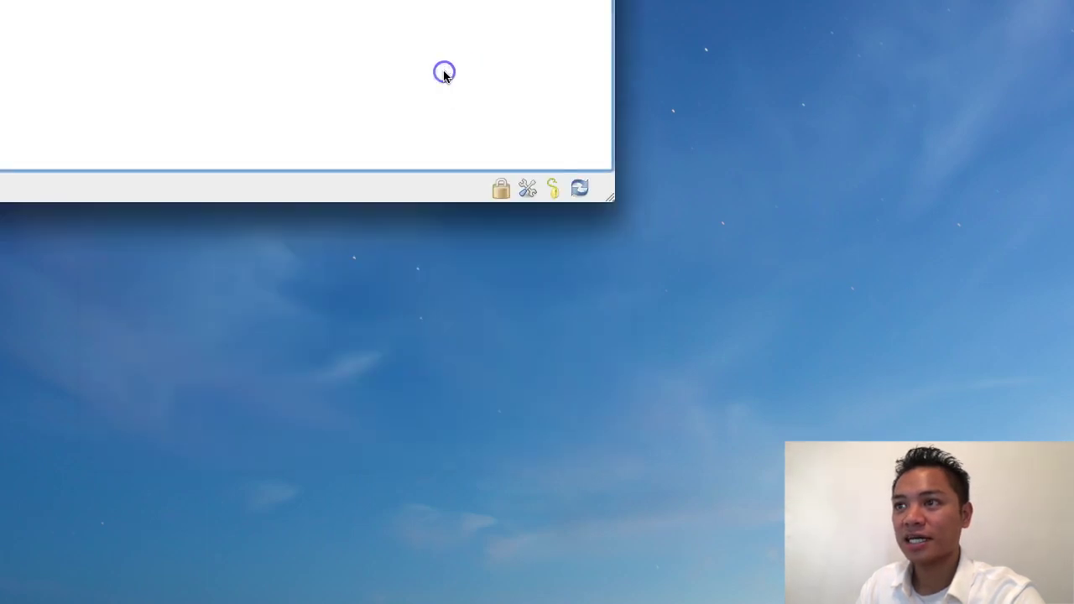
drag(344, 0, 434, 16)
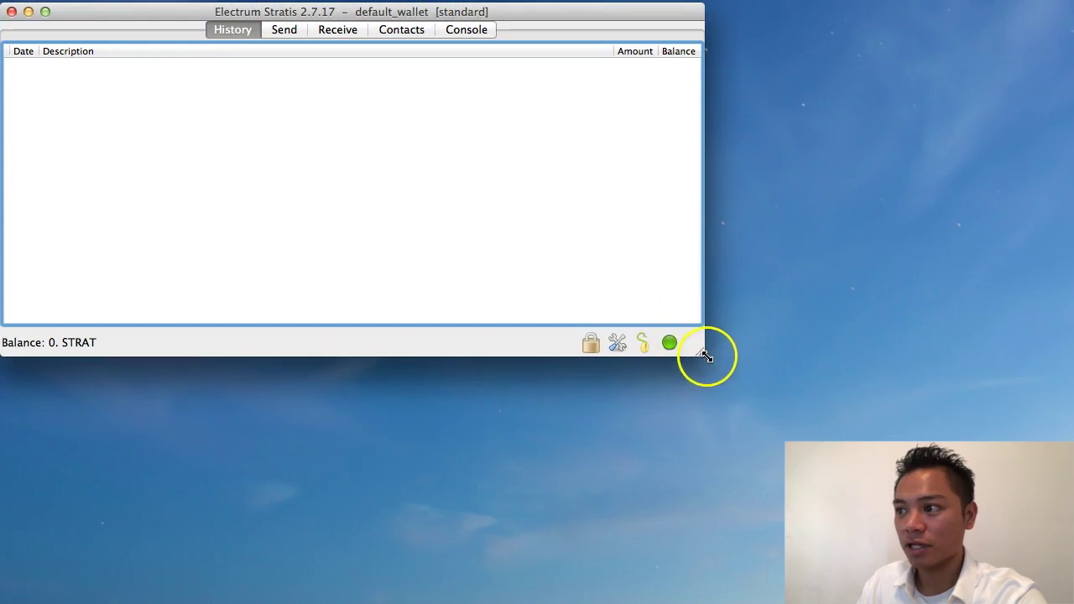
drag(704, 355, 877, 474)
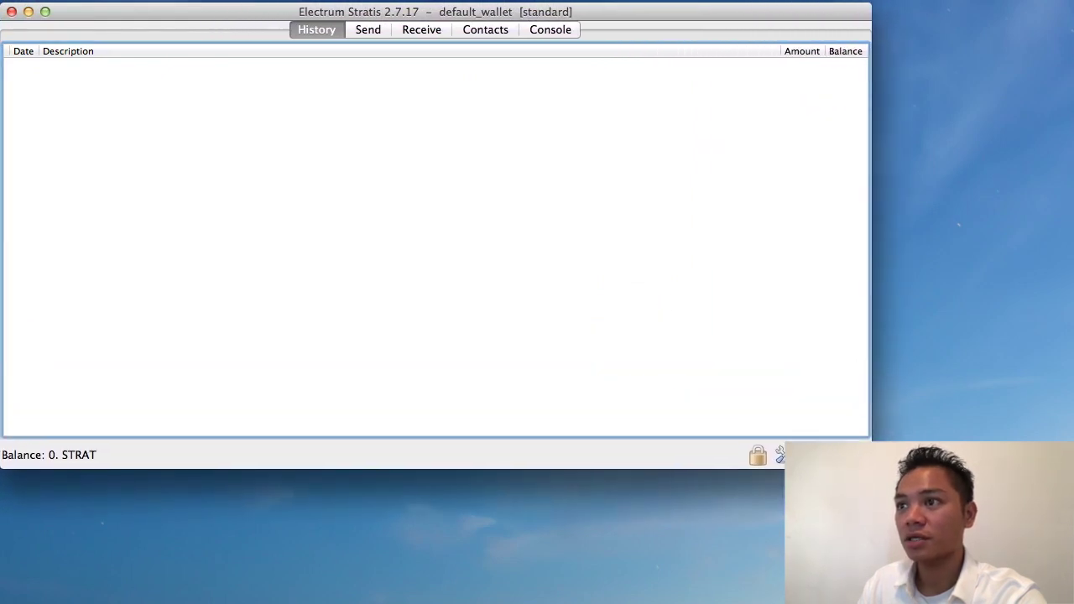
- On the Send page, go through Pay to, Description and Amount, and set the fee to 0.0002 STRAT/kB
click(371, 32)
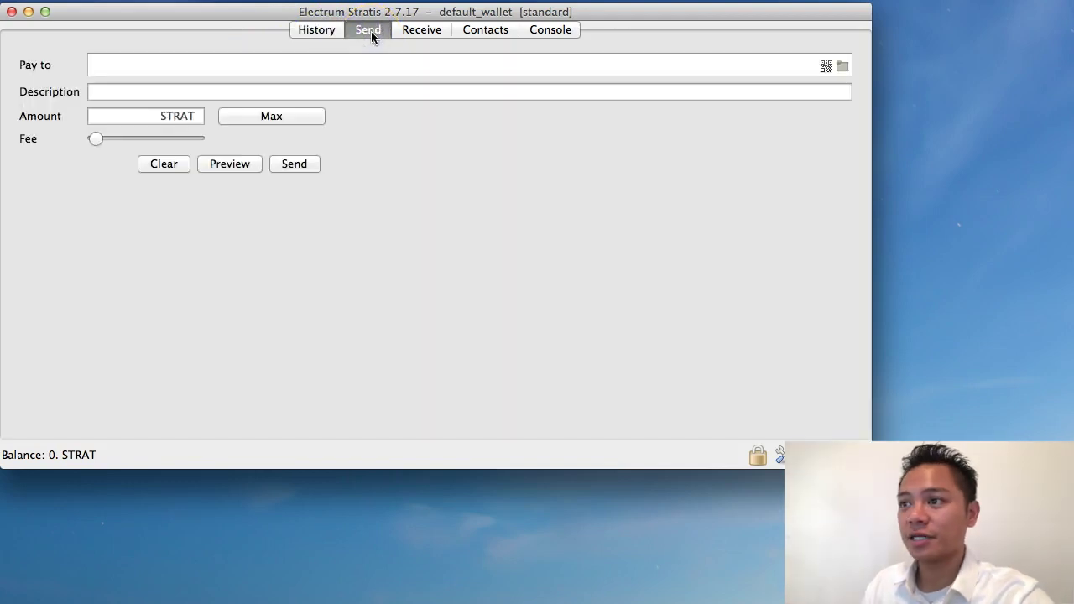
click(312, 60)
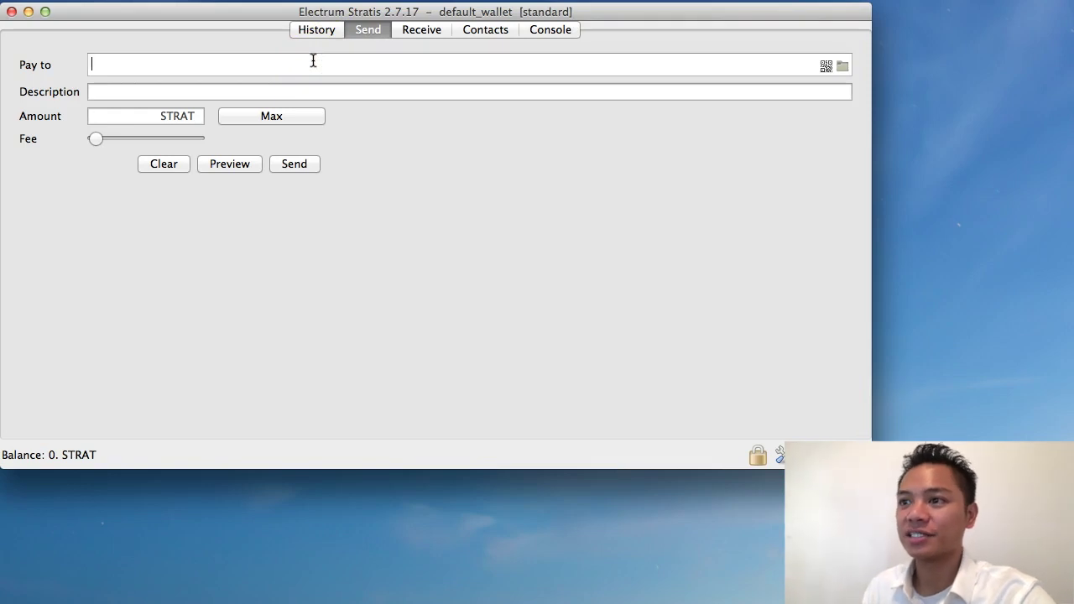
click(184, 94)
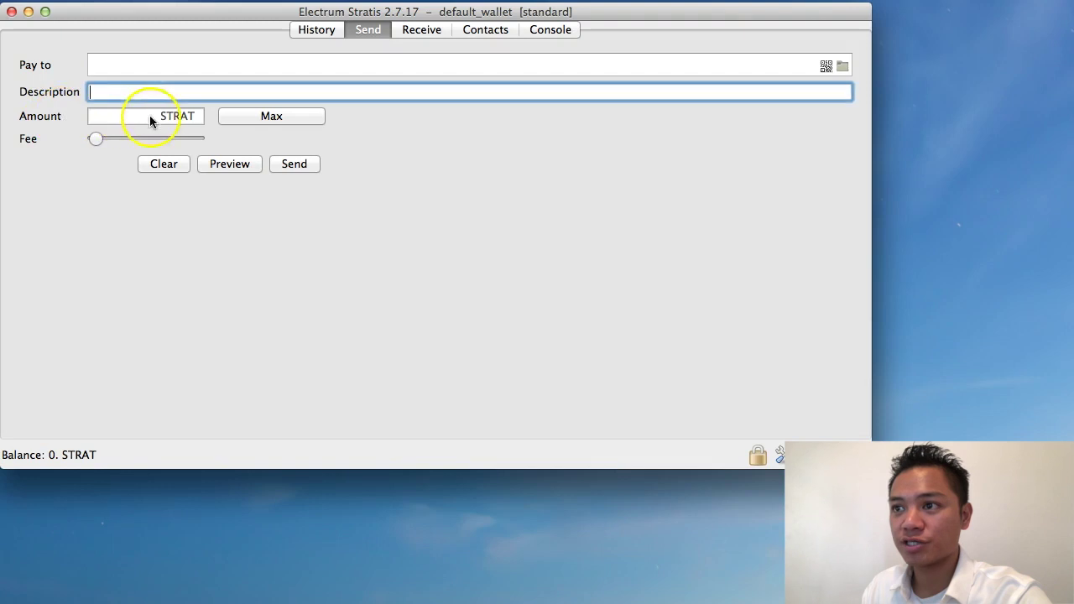
click(151, 120)
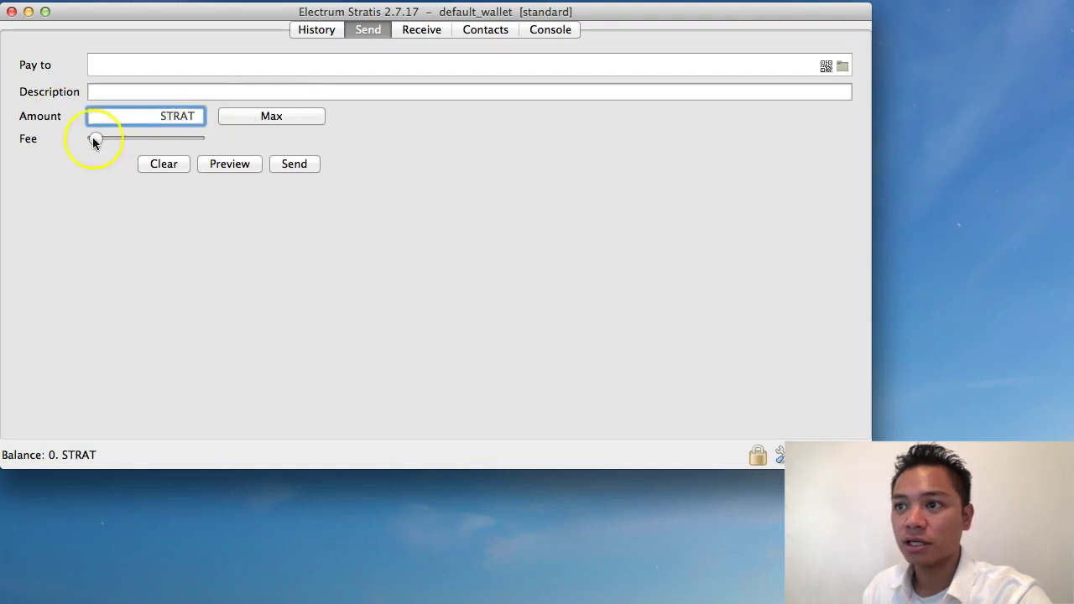
mouse_move(93, 142)
mouse_down()
mouse_move(182, 140)
mouse_move(99, 148)
mouse_up()
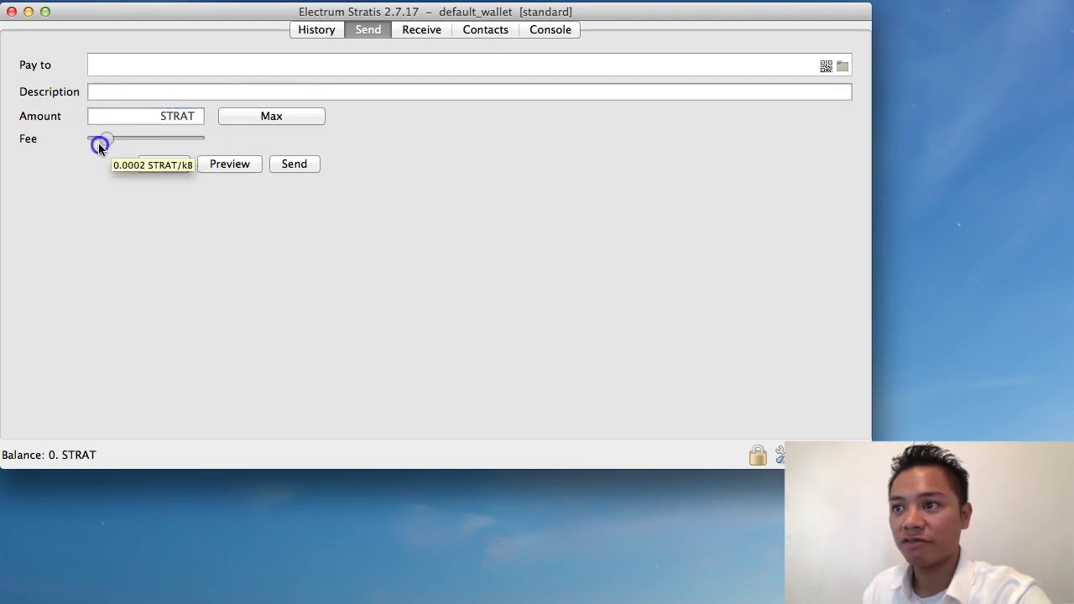
- Copy the wallet's full receiving address from the Receive page
click(421, 30)
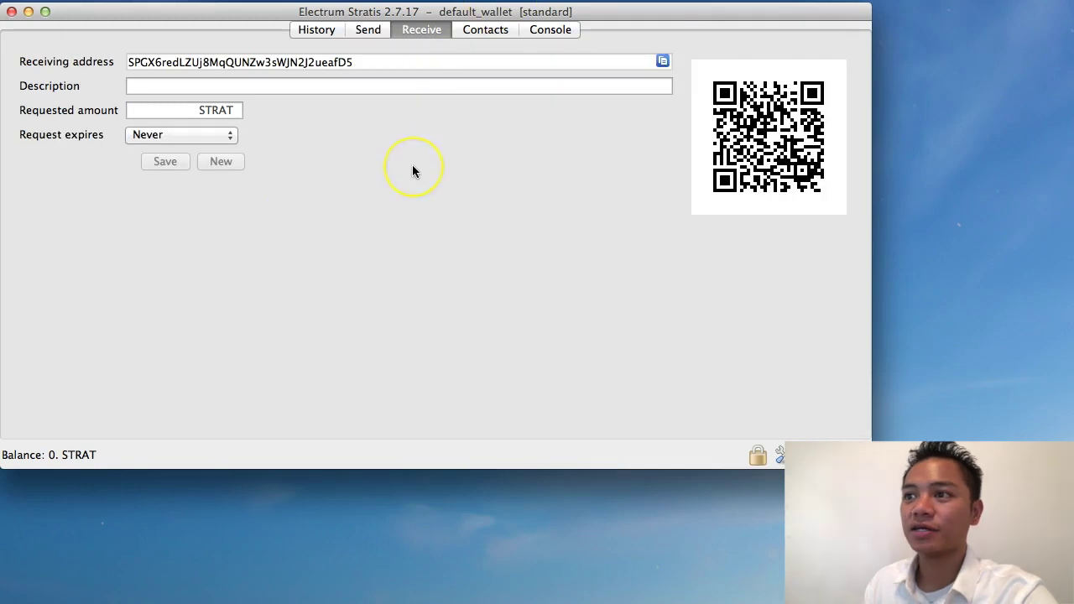
click(377, 62)
drag(128, 63, 408, 81)
right_click(288, 65)
click(314, 72)
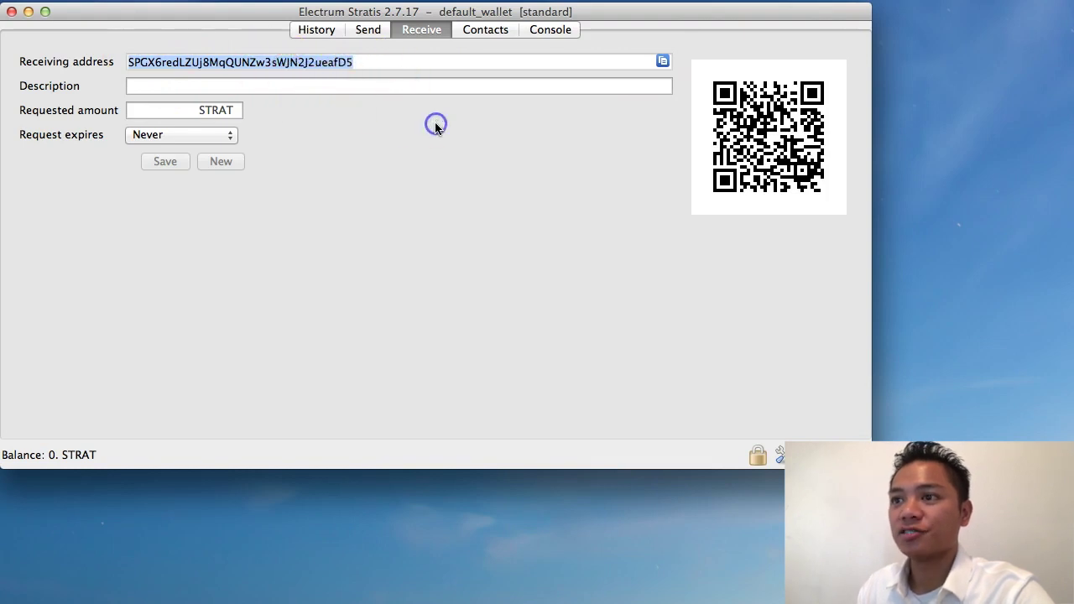
click(394, 86)
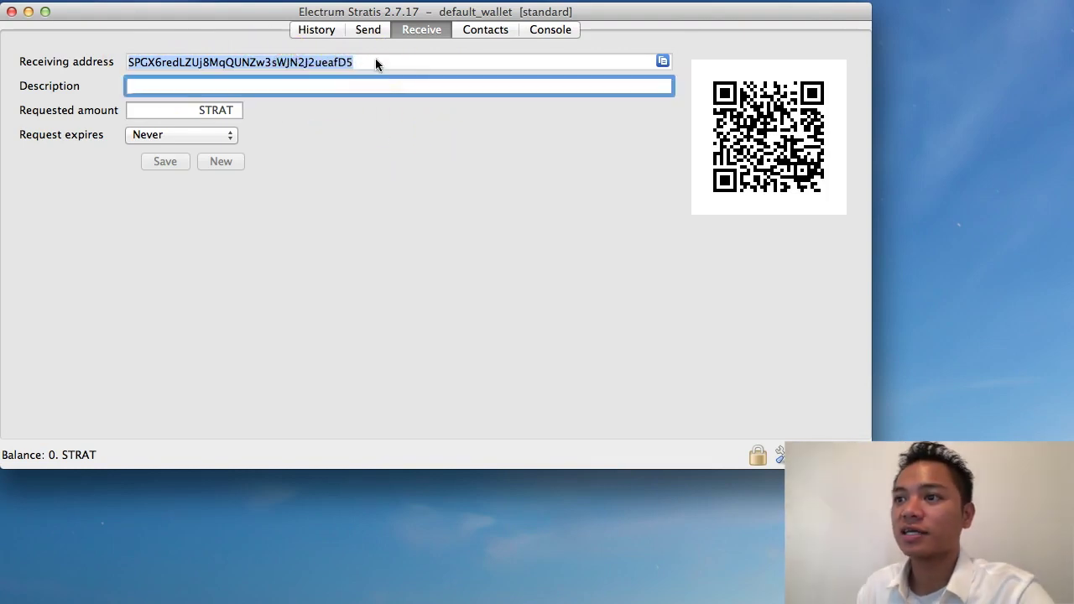
- View the Contacts and Console pages, then return to the empty History
click(480, 29)
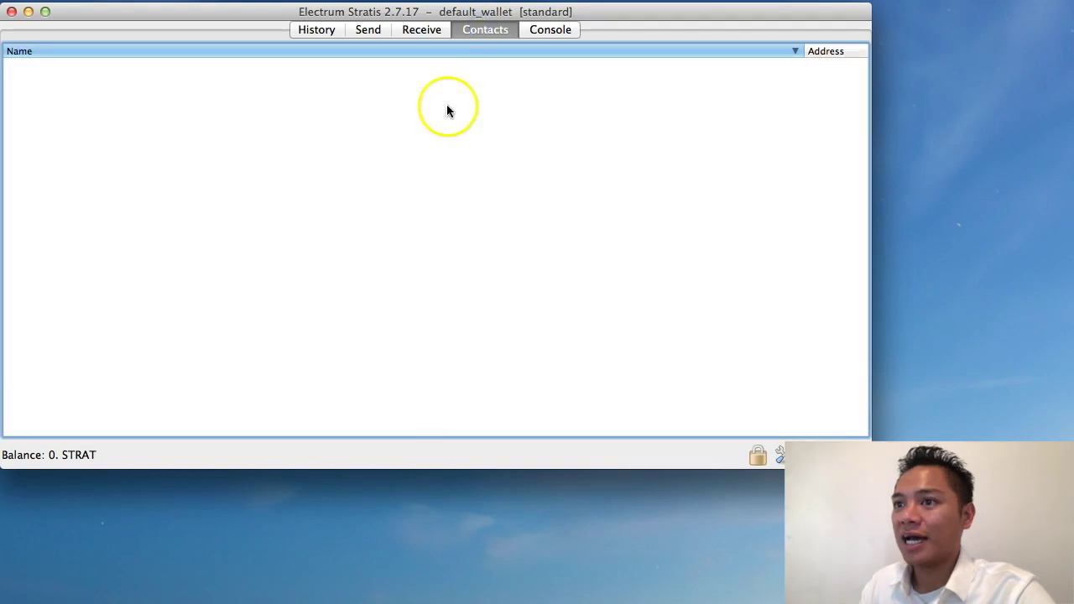
click(546, 32)
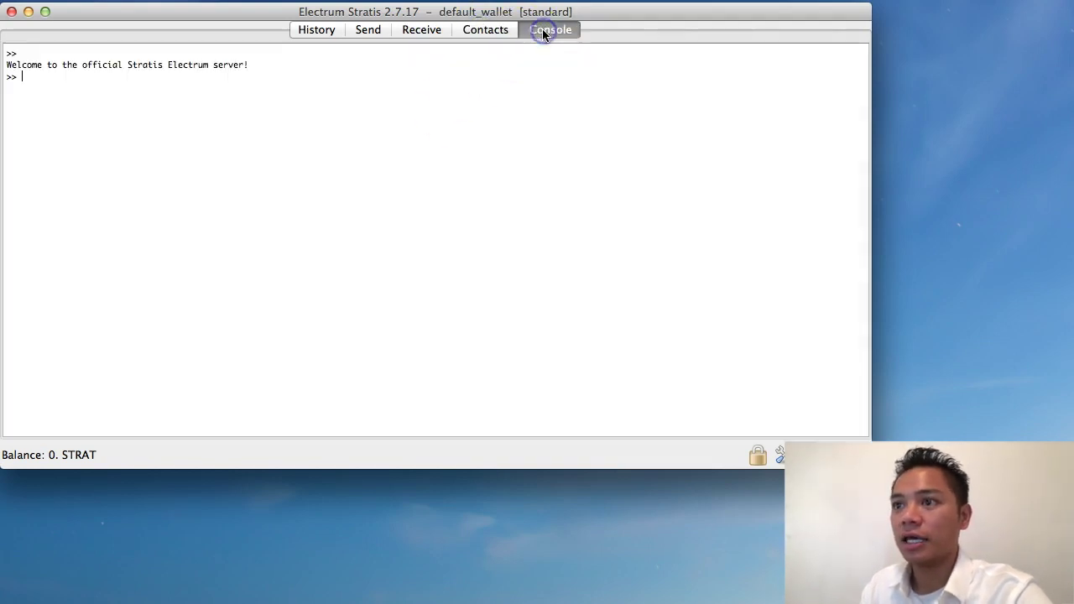
click(311, 29)
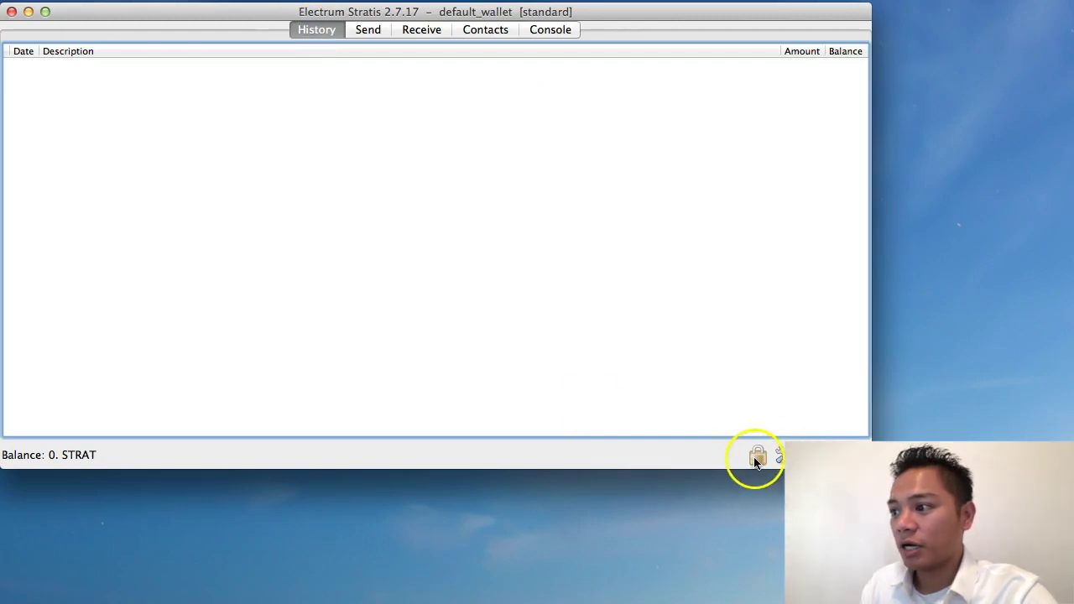
- Shrink the wallet window and cancel the password dialog without changes
drag(870, 466, 784, 408)
click(672, 398)
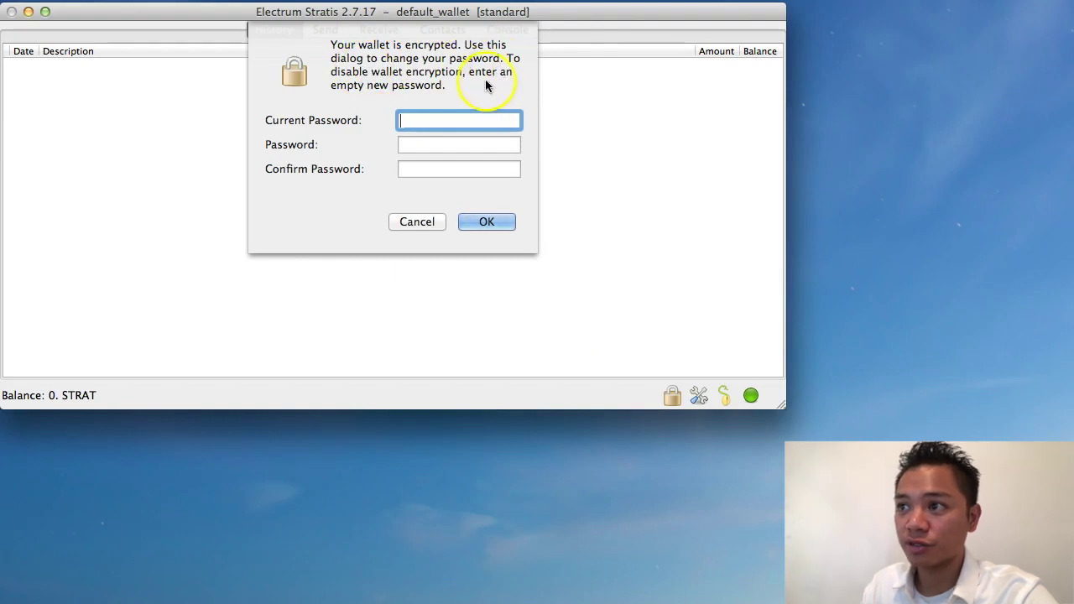
click(424, 222)
- Review the Fees, Transactions, Appearance and Identity preferences, then close Preferences
click(699, 397)
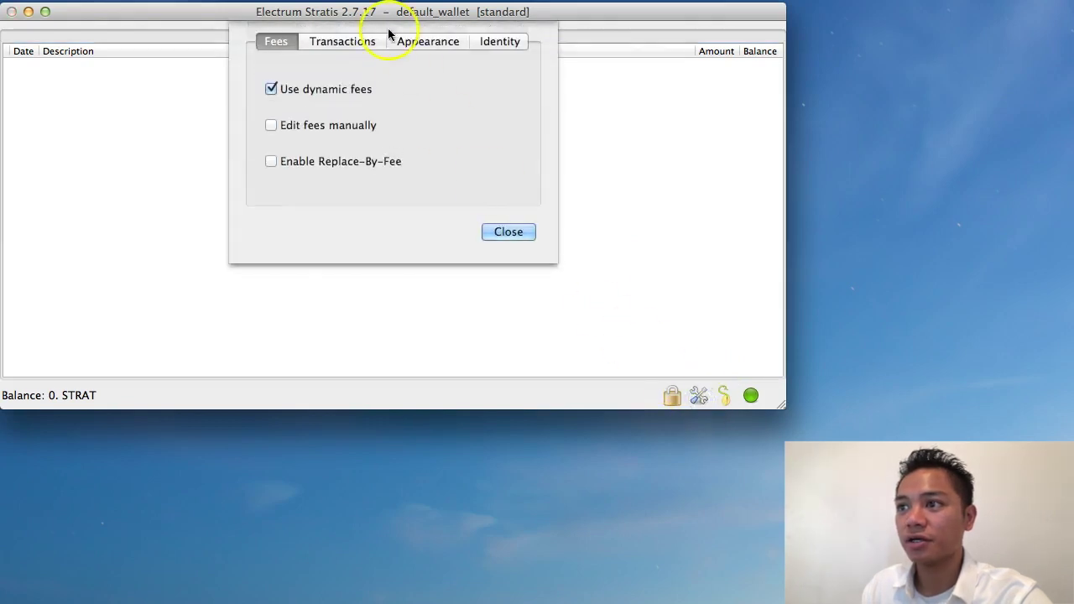
click(363, 44)
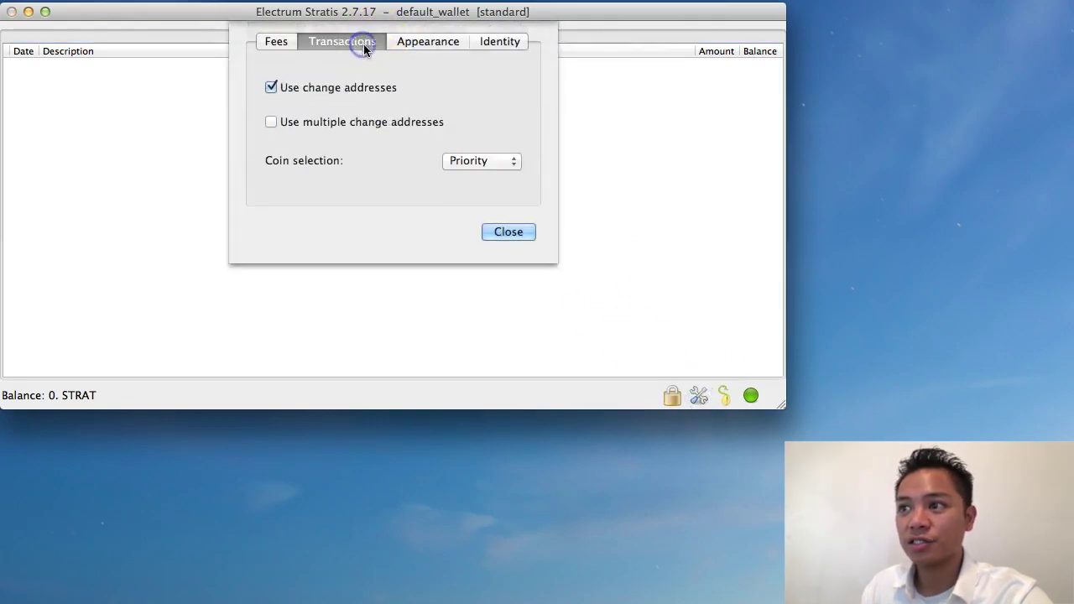
click(413, 46)
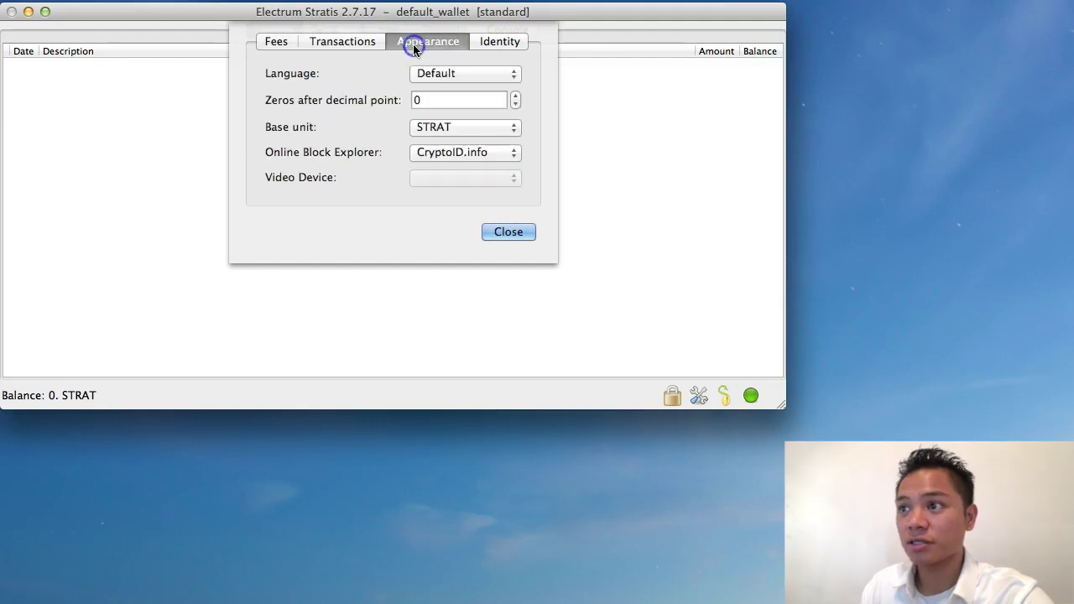
click(502, 42)
click(514, 233)
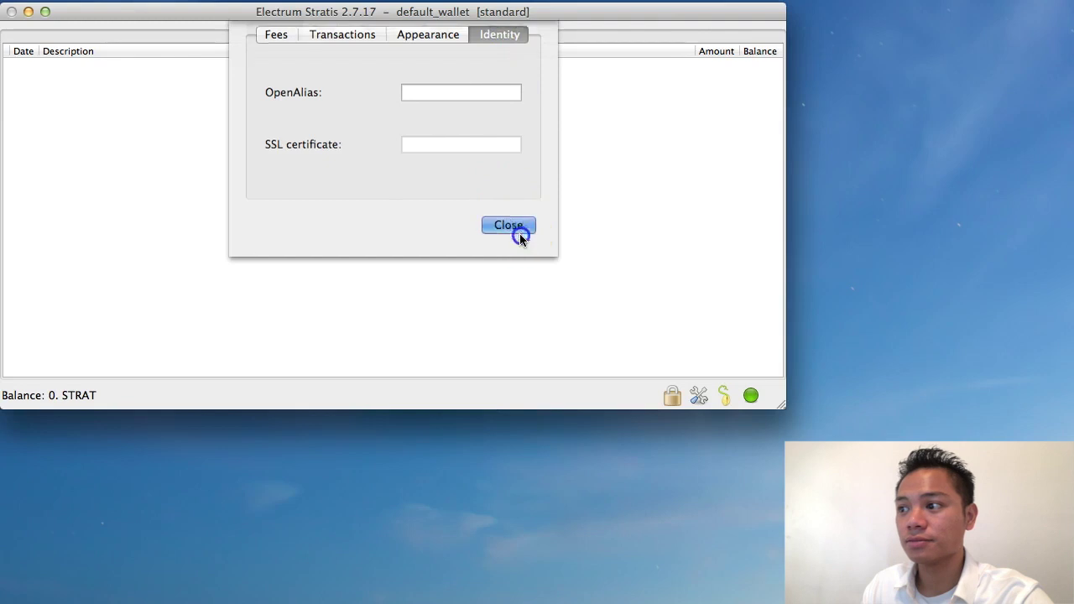
drag(401, 10, 402, 9)
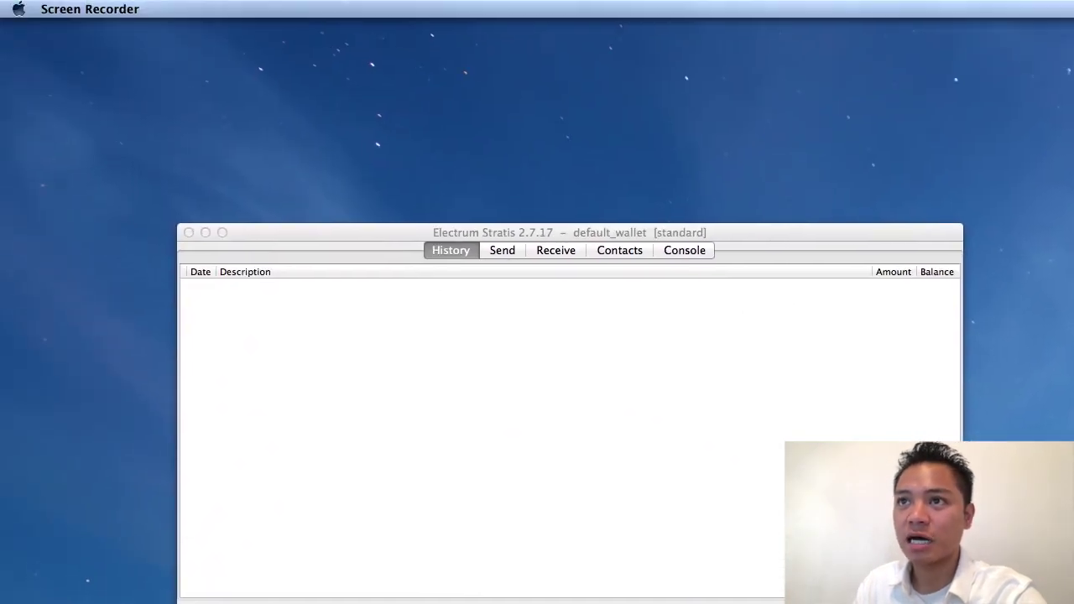
- Choose Quit Electrum-Stratis from the app menu, then click the empty desktop
click(101, 9)
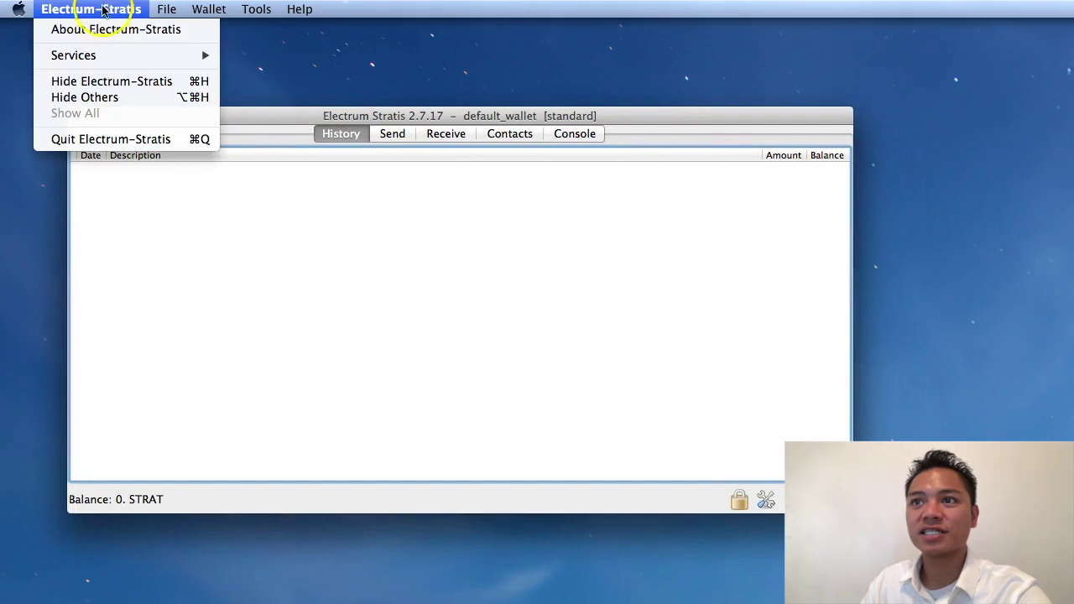
click(134, 144)
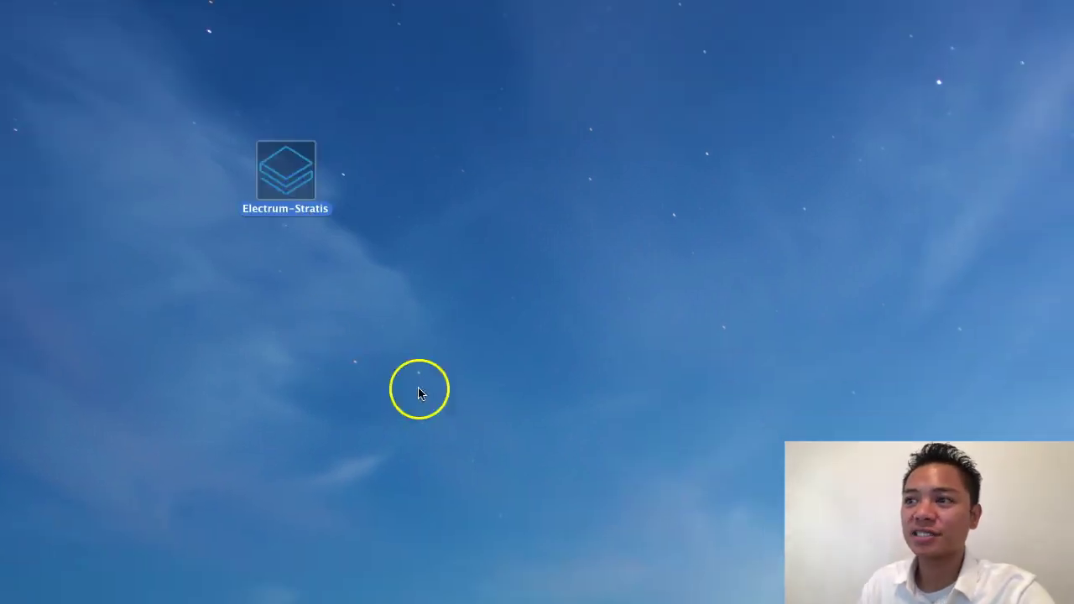
click(228, 217)
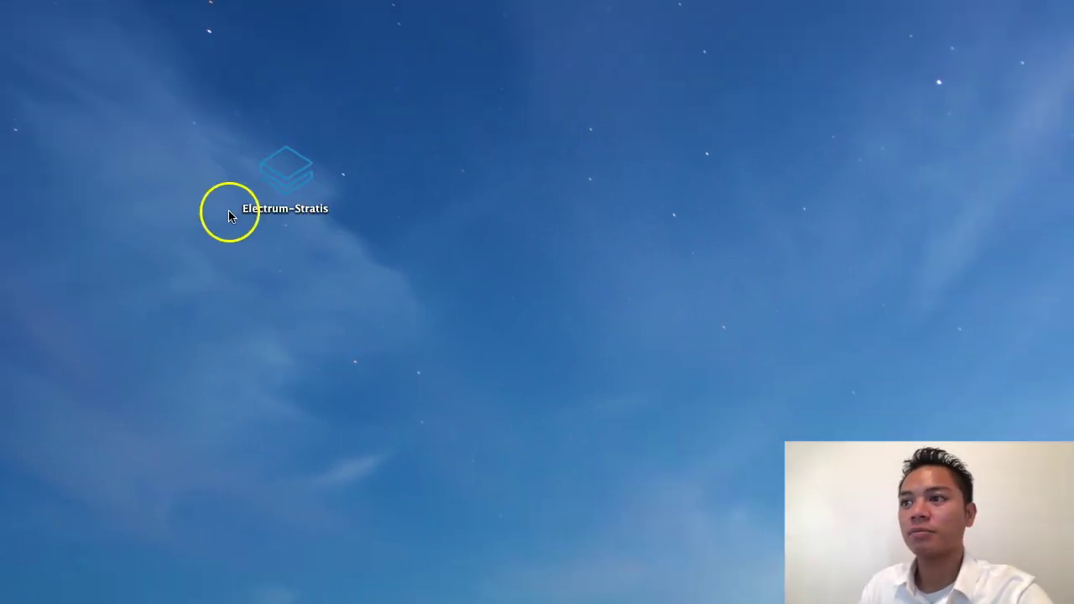
- Relaunch Electrum-Stratis from its desktop icon, then move default_wallet fully on screen and enlarge it
click(290, 176)
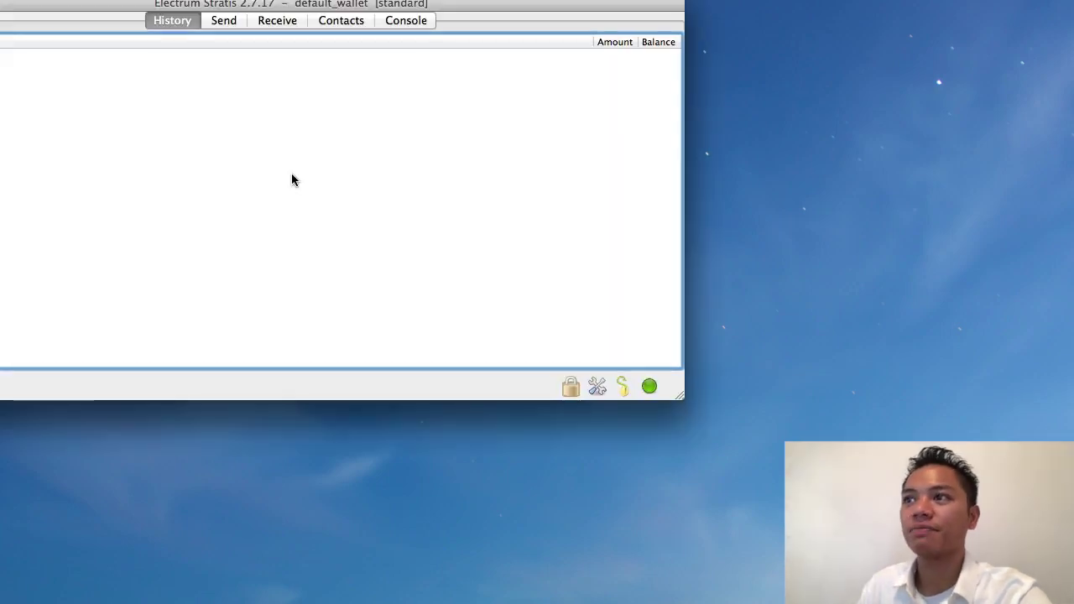
drag(290, 9, 391, 12)
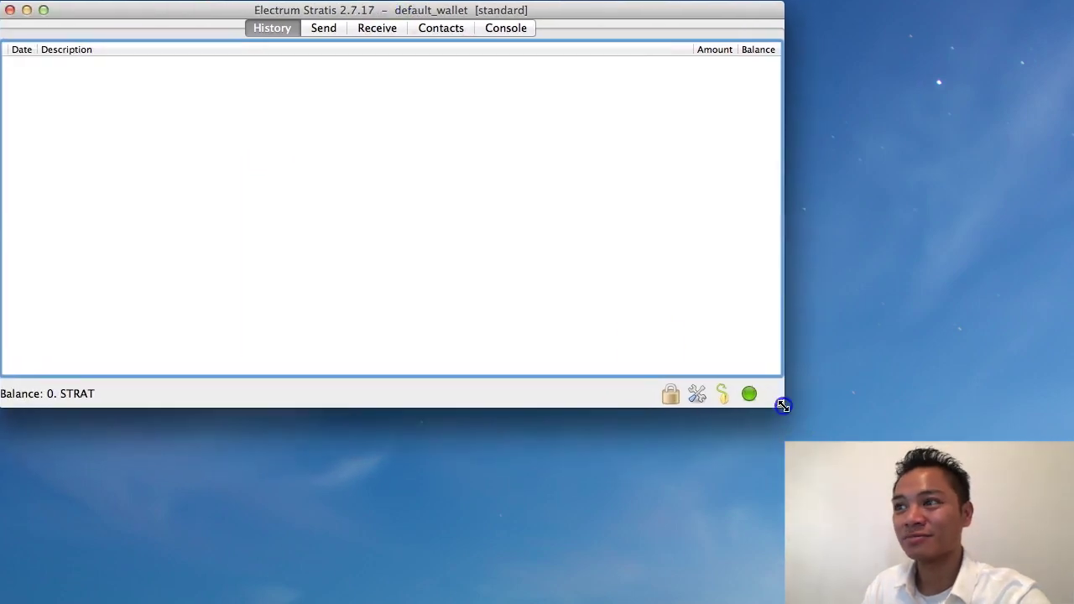
drag(781, 403, 915, 474)
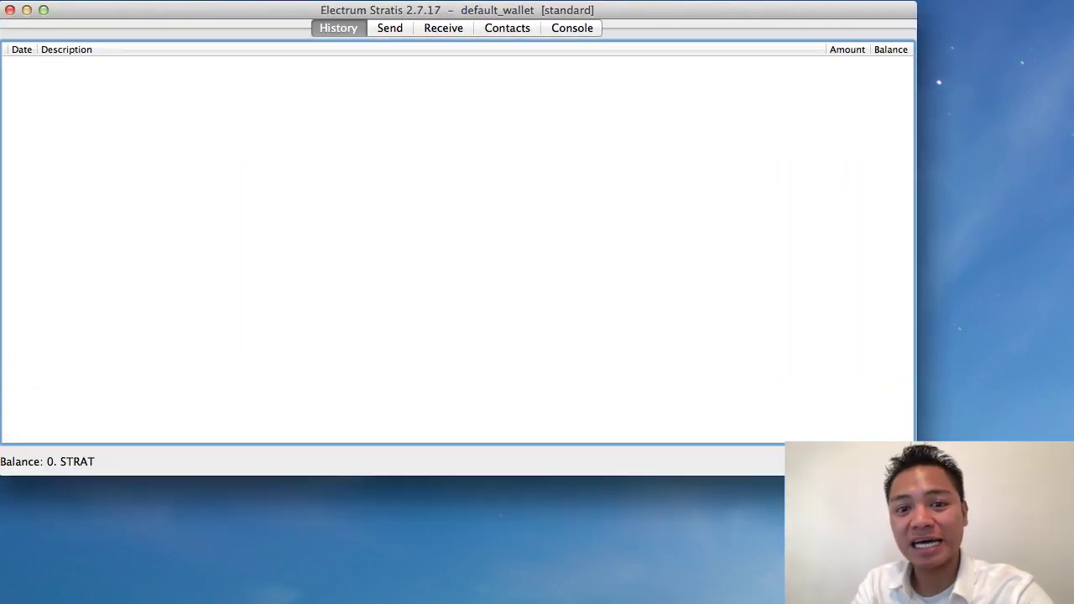